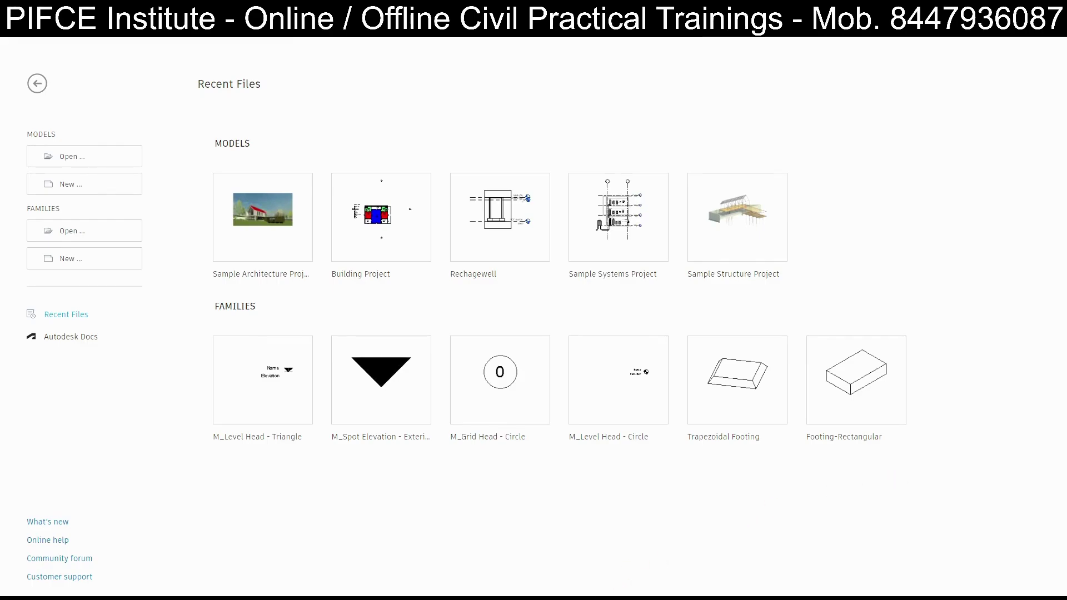
Show PowerPoint slide 21 and pan between the wall-with-window and wall-with-door drawings
left_click(581, 556)
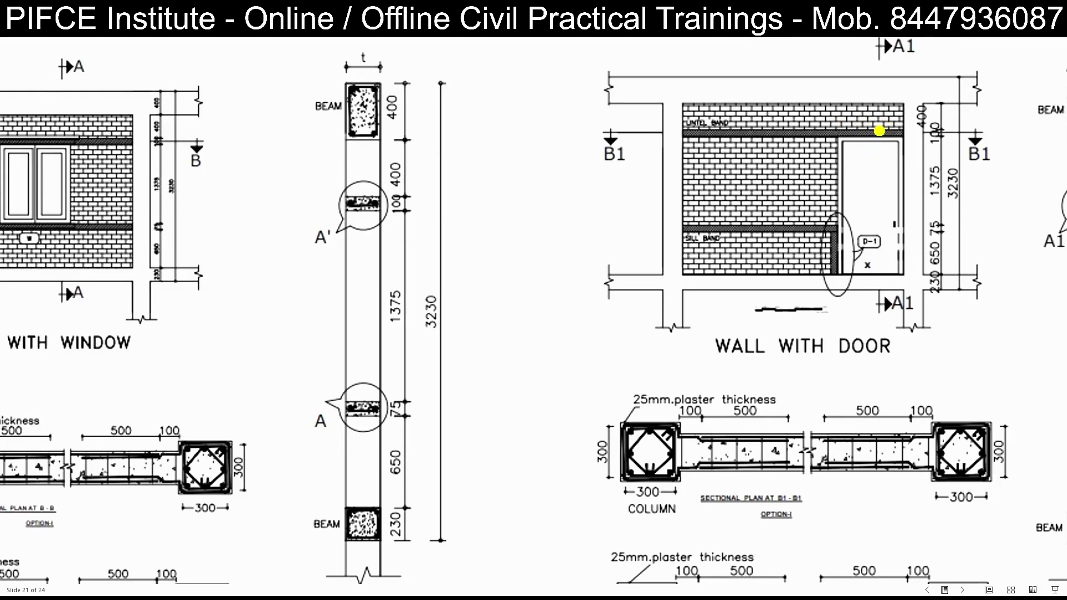
left_click_drag(501, 512, 639, 411)
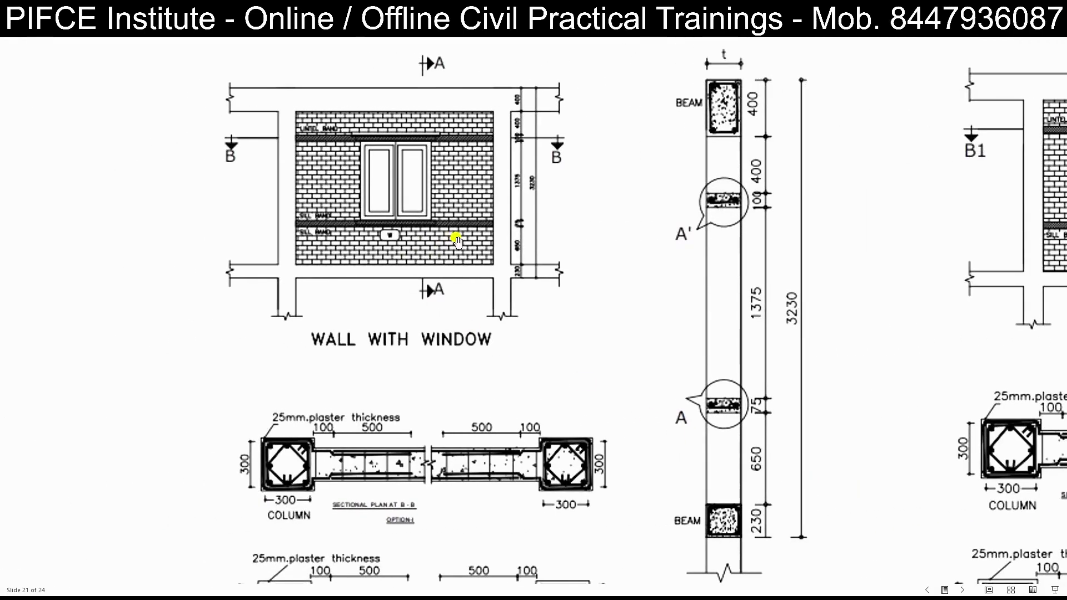
left_click_drag(437, 245, 193, 262)
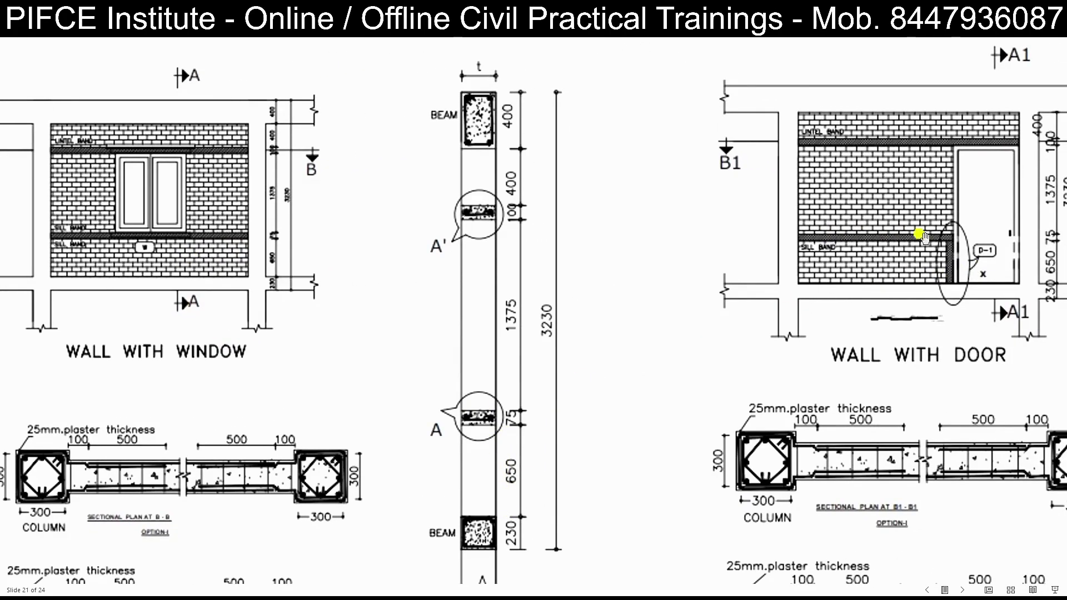
left_click_drag(871, 237, 758, 237)
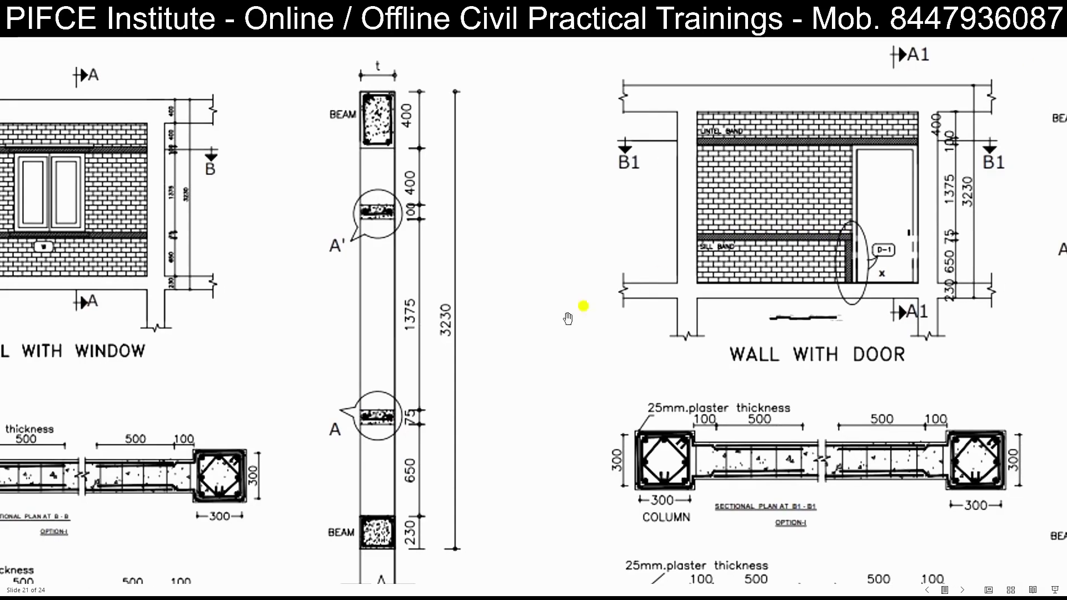
left_click_drag(295, 299, 769, 289)
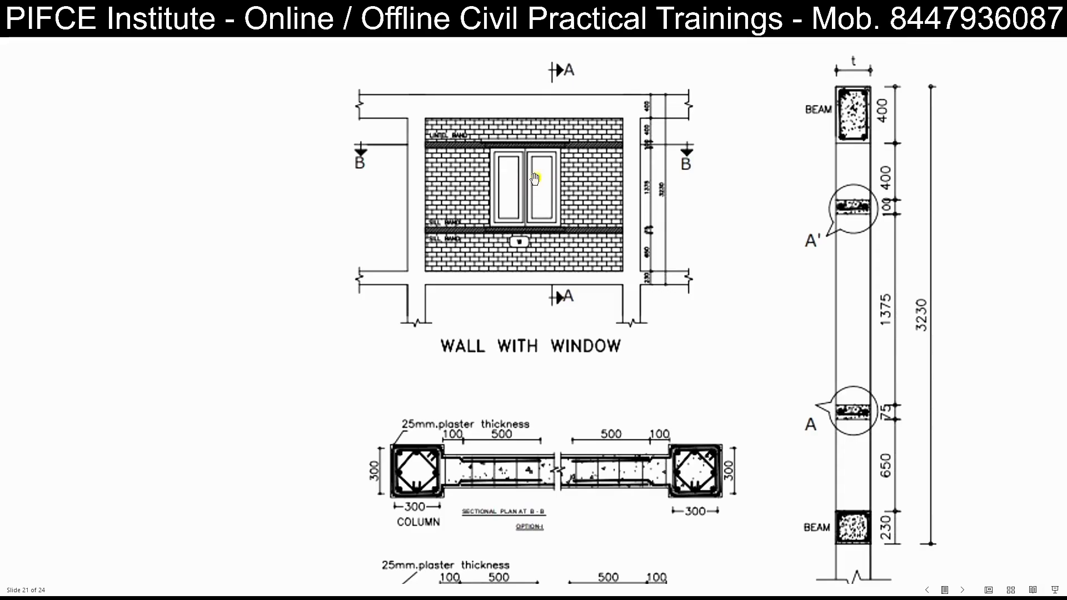
left_click_drag(611, 226, 458, 229)
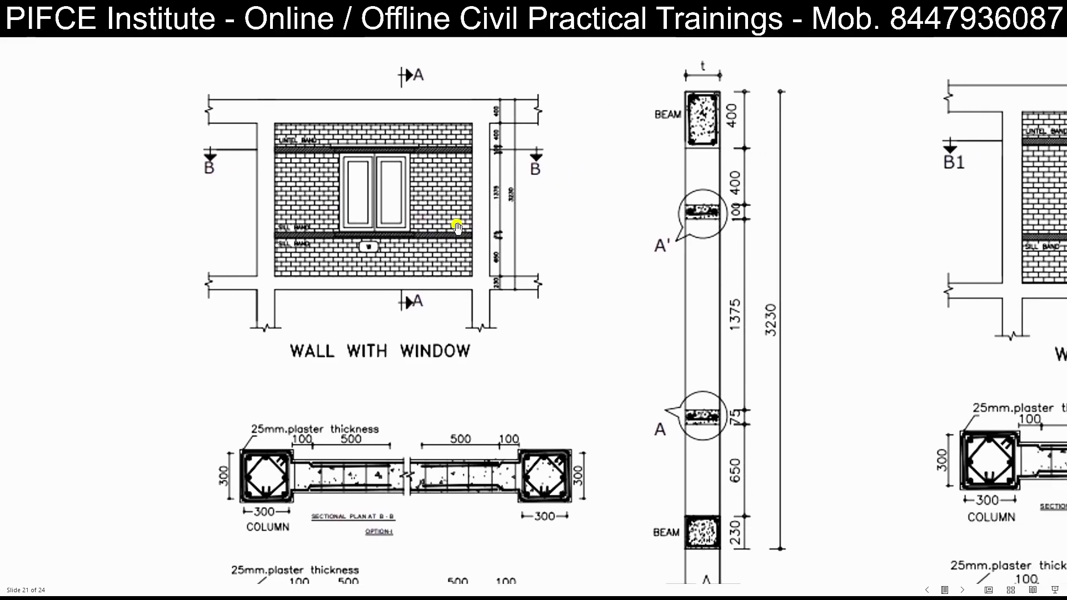
mouse_move(659, 594)
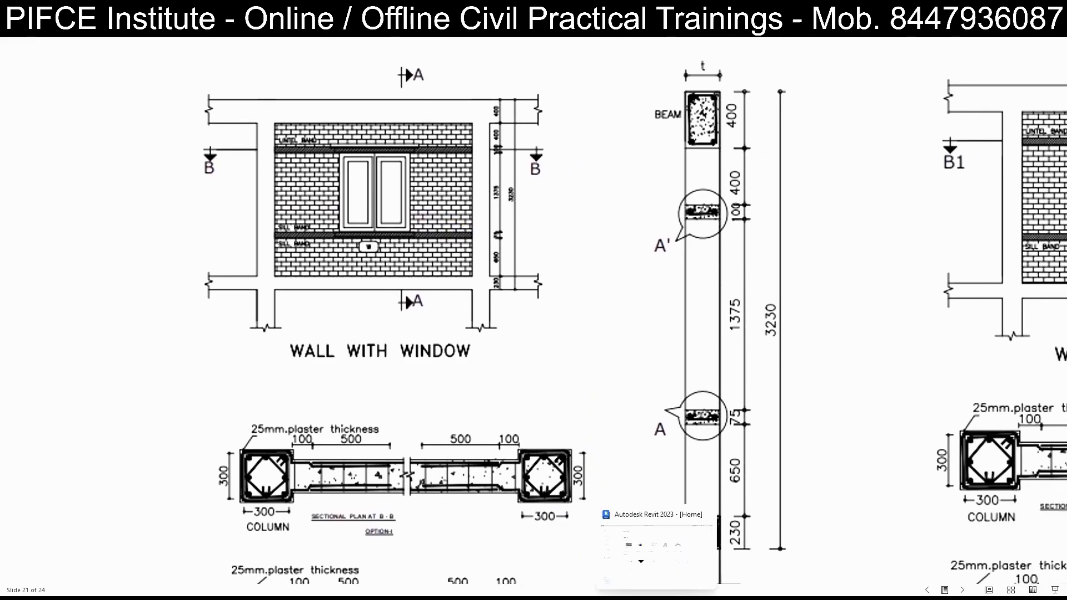
Create a new Revit project from the DefaultMetric template
left_click(656, 548)
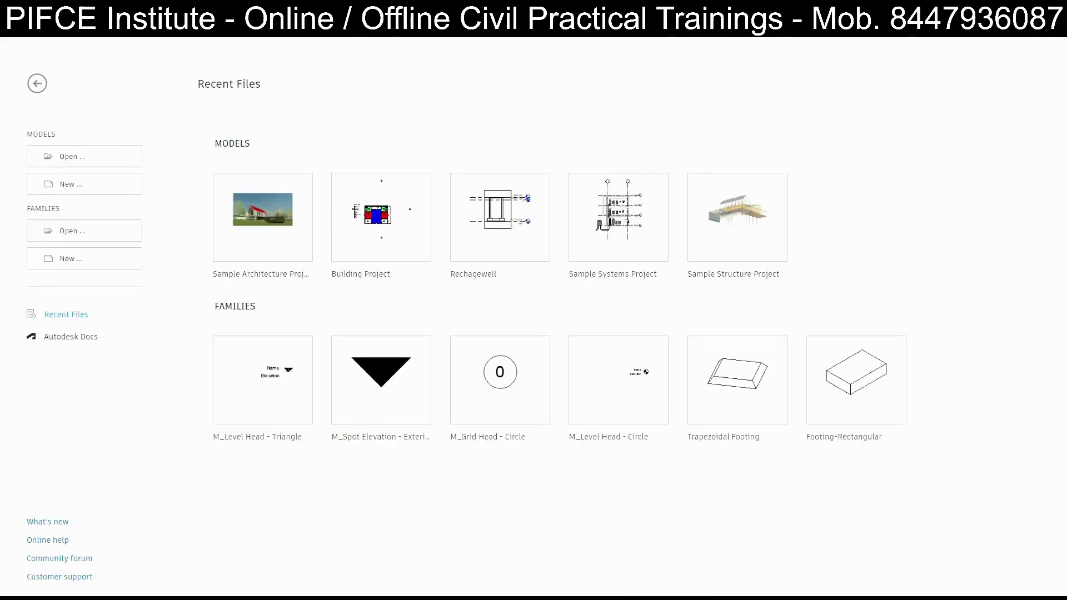
left_click(108, 193)
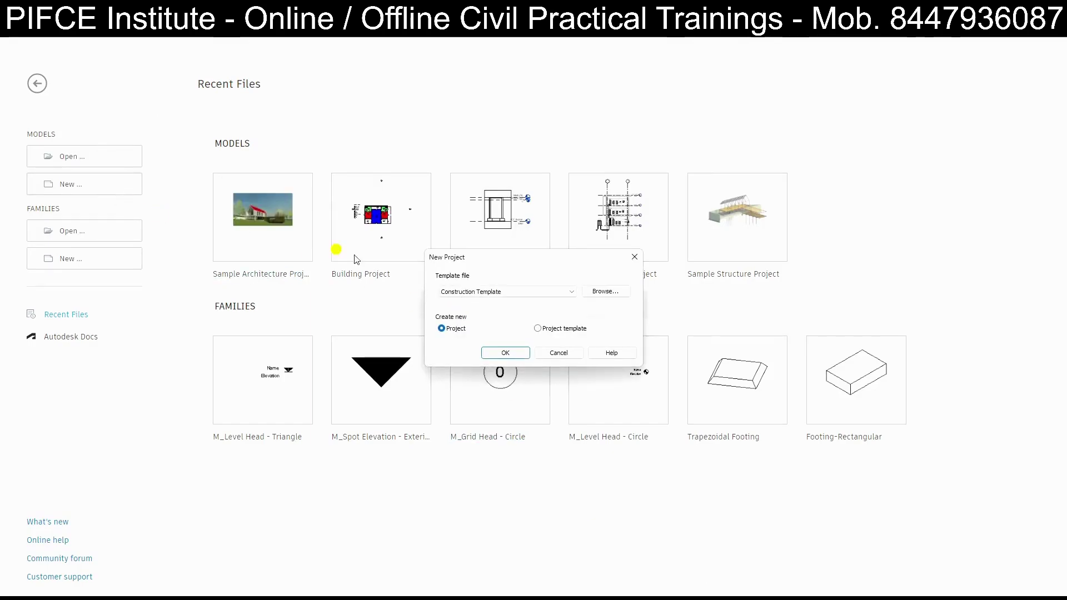
left_click(605, 295)
left_click(350, 303)
left_click(637, 425)
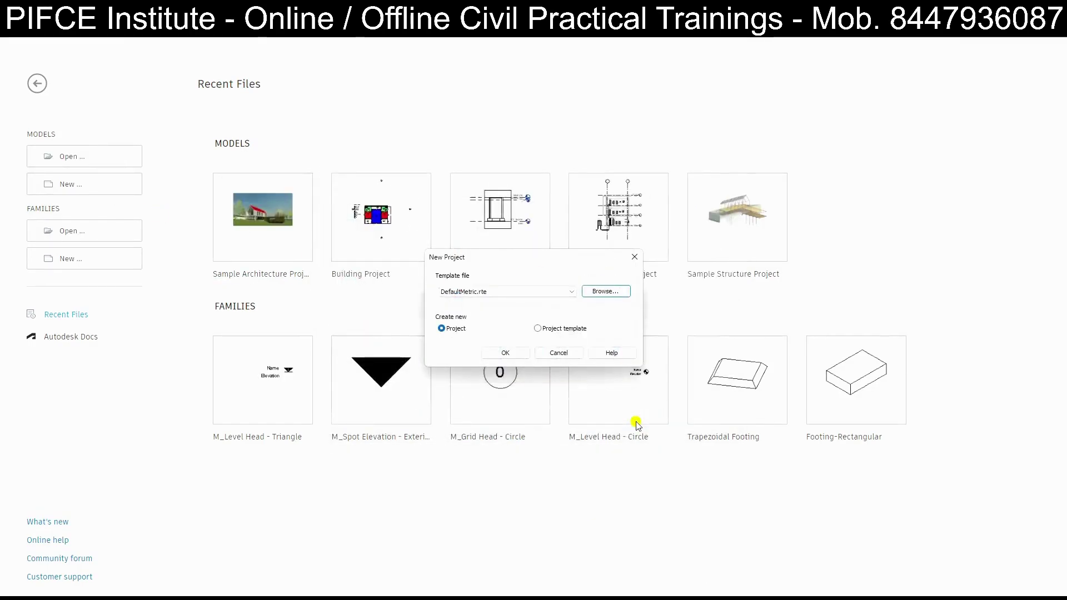
left_click(517, 356)
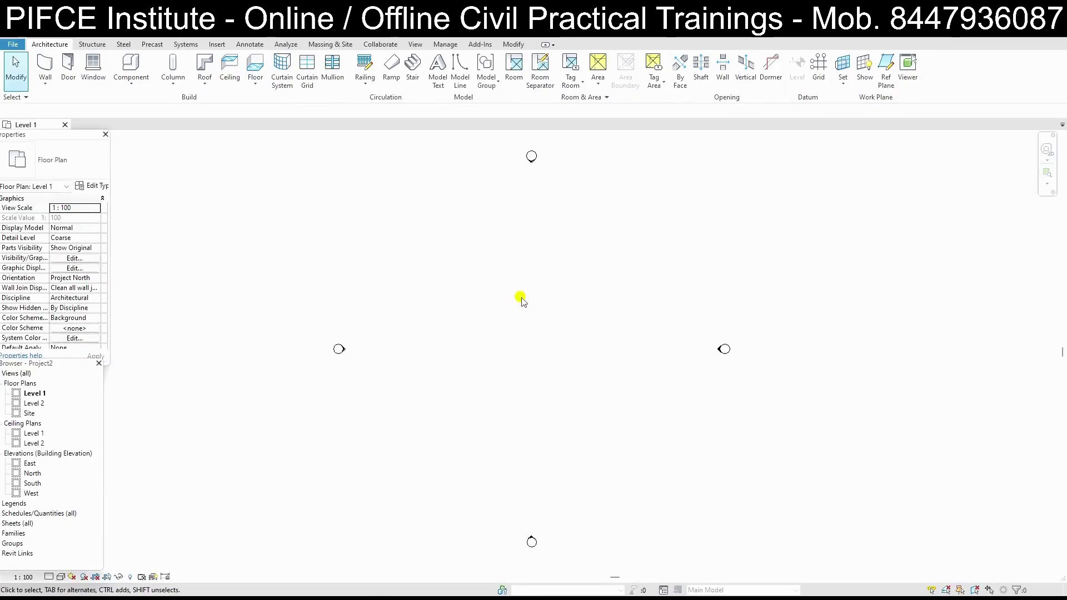
Draw a 21000 by 14000 rectangle of generic 200mm walls on Level 1
left_click(53, 89)
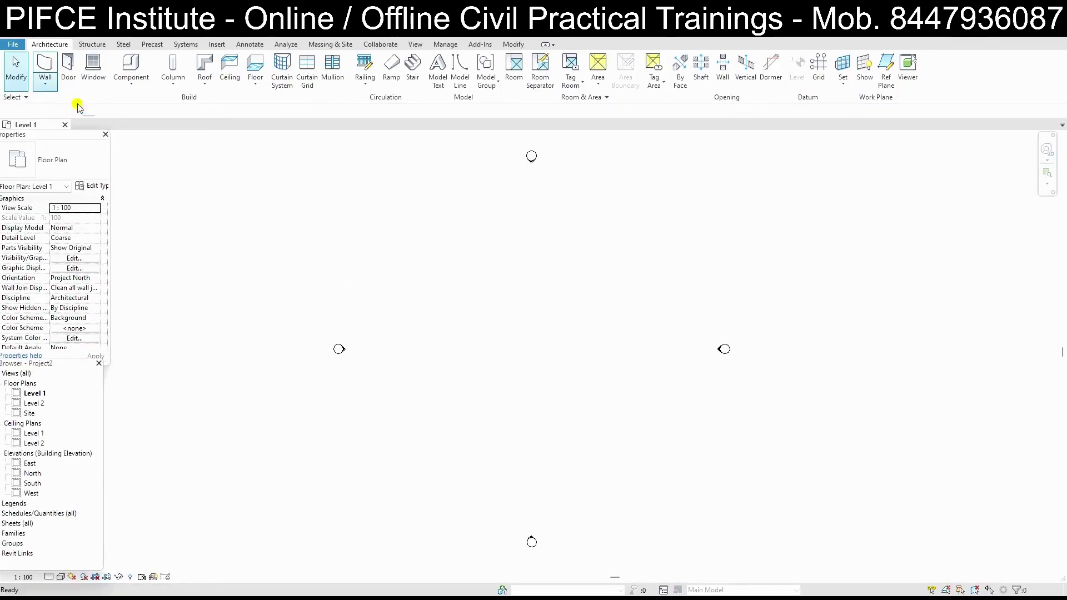
left_click(493, 62)
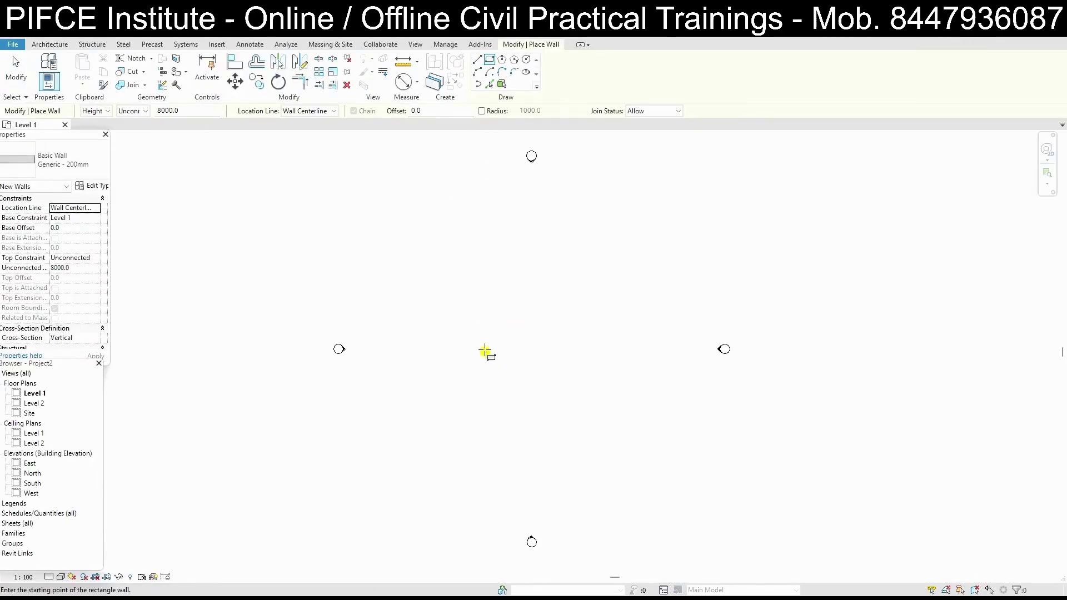
left_click(465, 313)
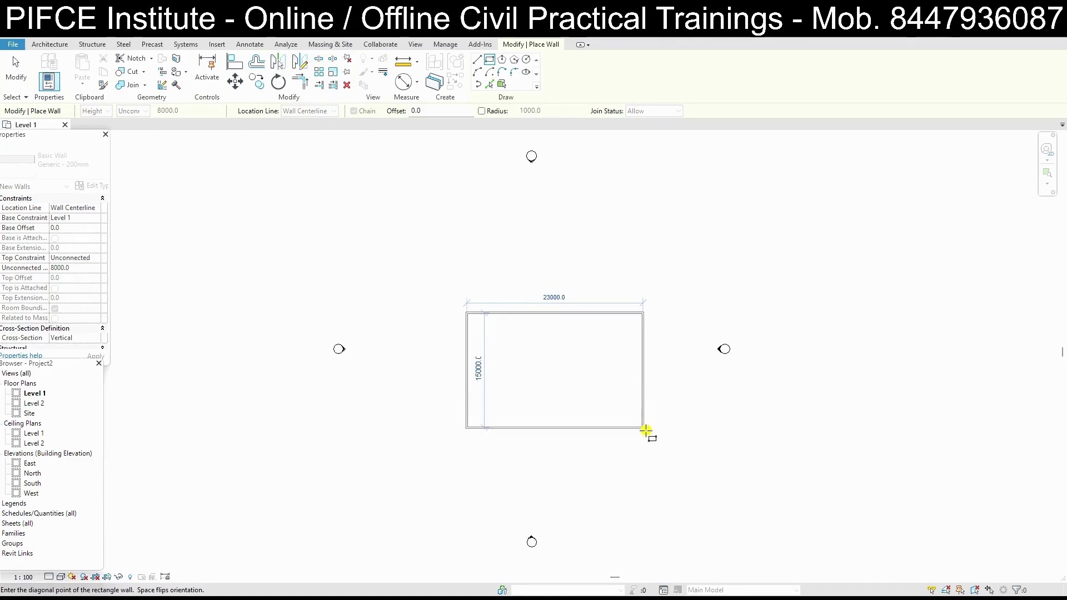
key("Escape")
left_click(453, 312)
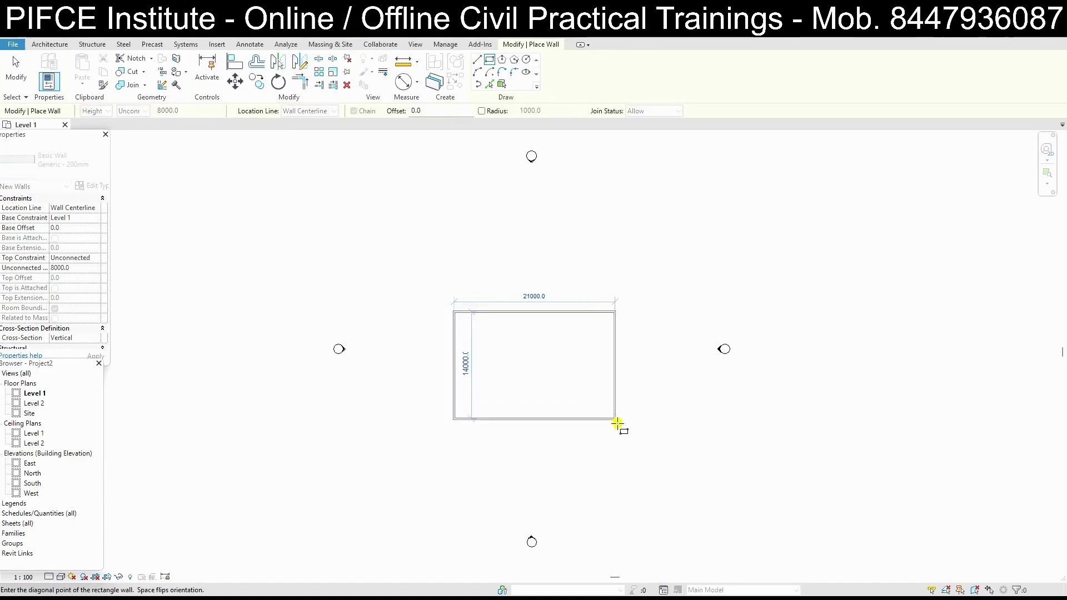
left_click(616, 426)
key("Escape")
key("Escape")
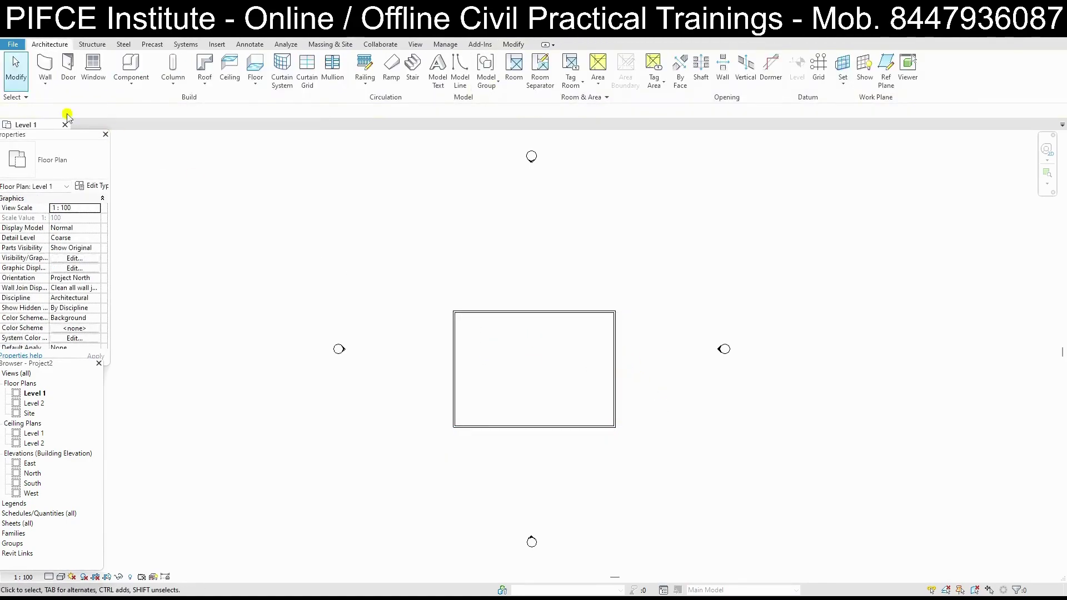
Place two M_Single-Flush doors, one above the other, in the room's left wall
left_click(68, 66)
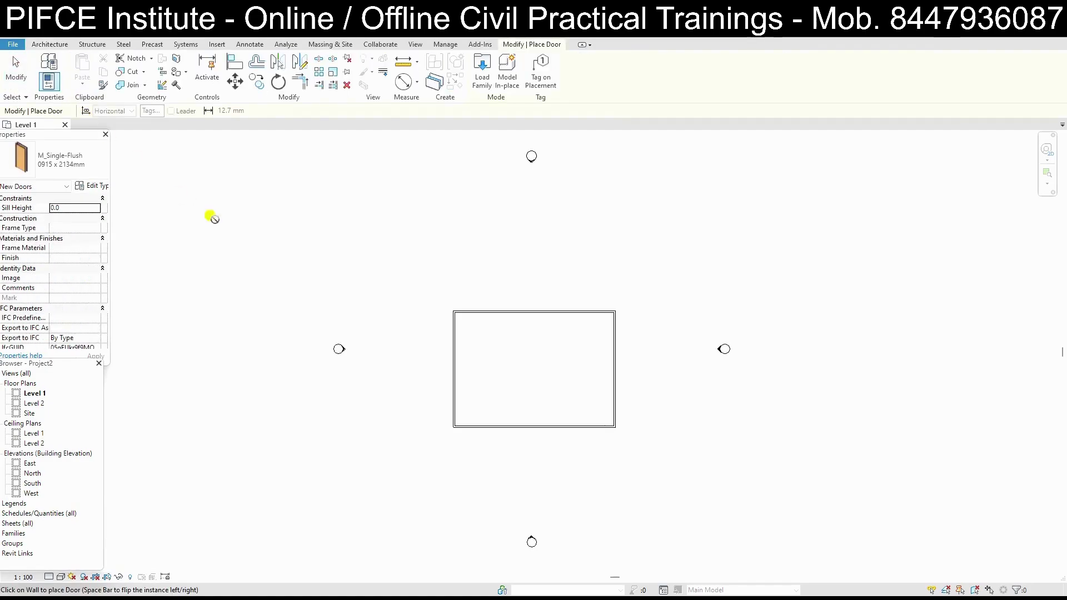
scroll(445, 344, "up", 2)
scroll(452, 332, "up", 2)
scroll(476, 294, "down", 1)
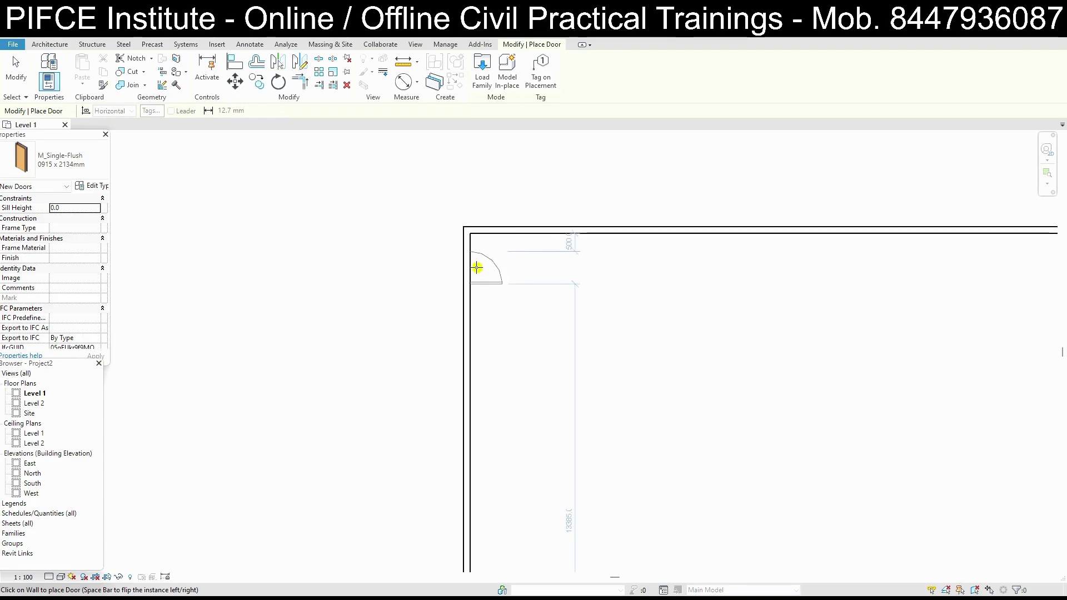
left_click(476, 269)
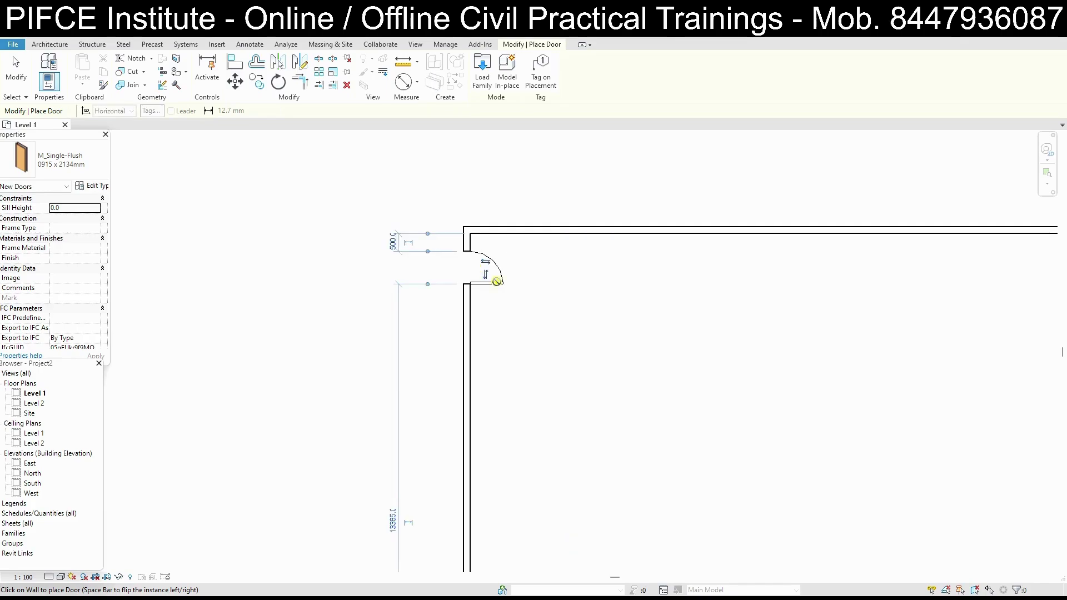
scroll(485, 383, "down", 2)
left_click(482, 381)
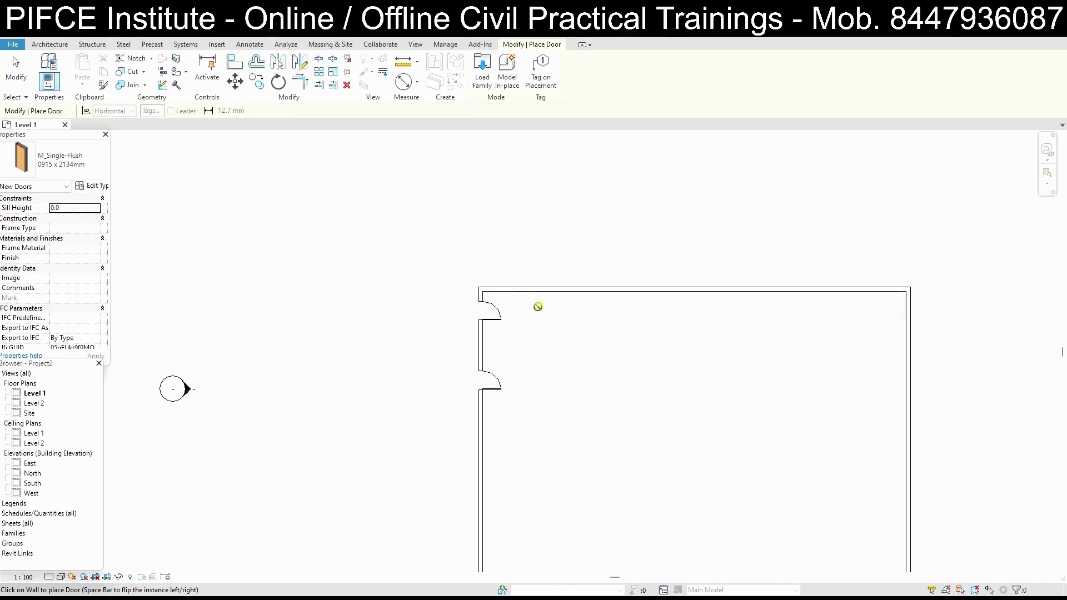
scroll(511, 388, "up", 1)
scroll(544, 263, "up", 5)
scroll(544, 264, "down", 3)
Orbit the 3D view toward the door wall and set the visual style to Realistic
key("Escape")
key("Escape")
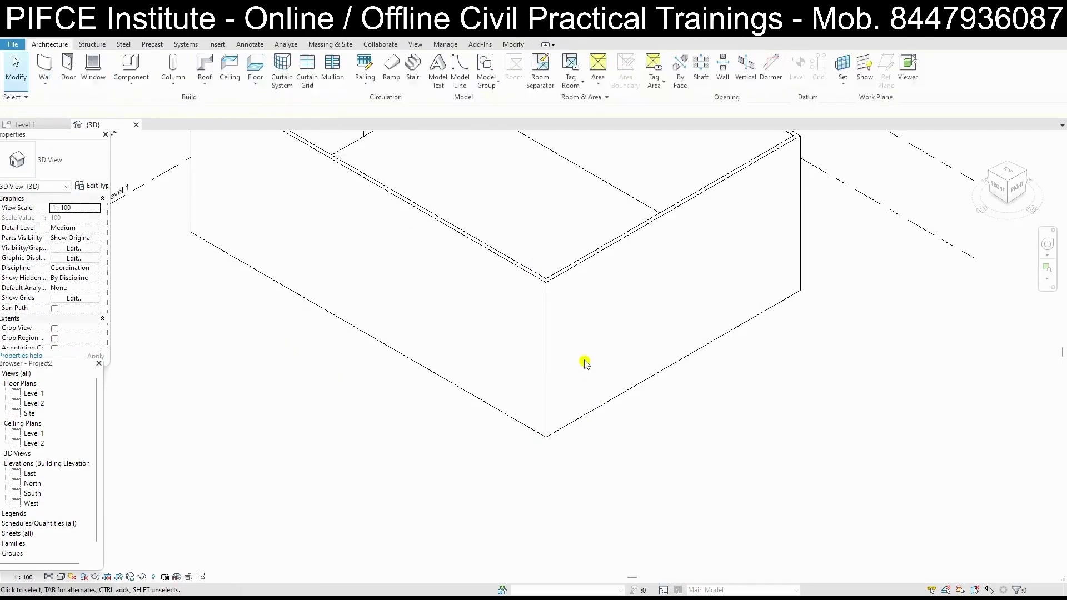
middle_click_drag(583, 365, 920, 345, "shift")
scroll(507, 369, "up", 2)
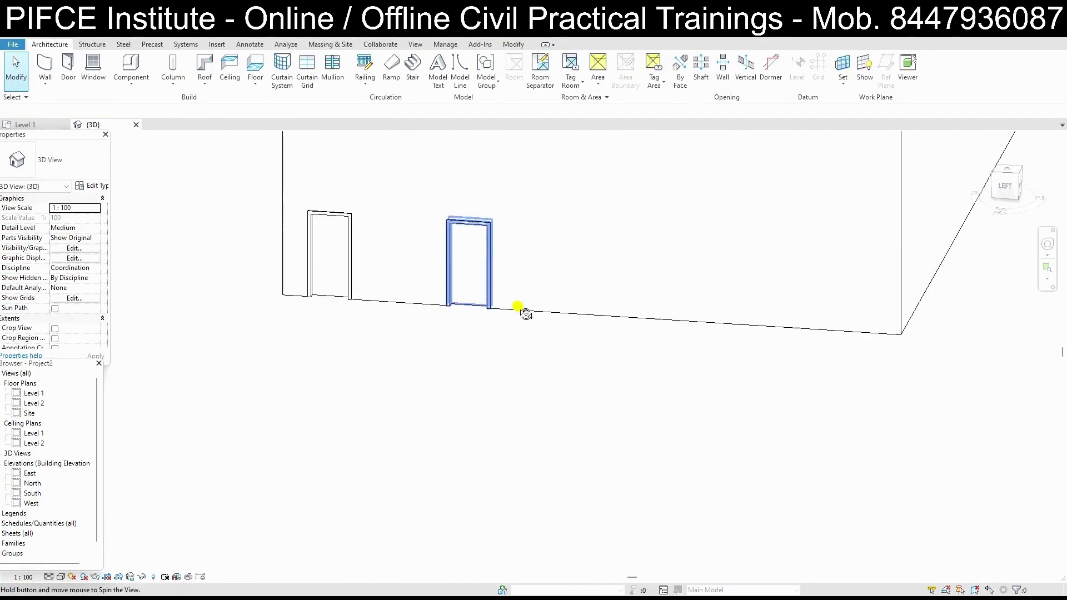
scroll(469, 259, "up", 2)
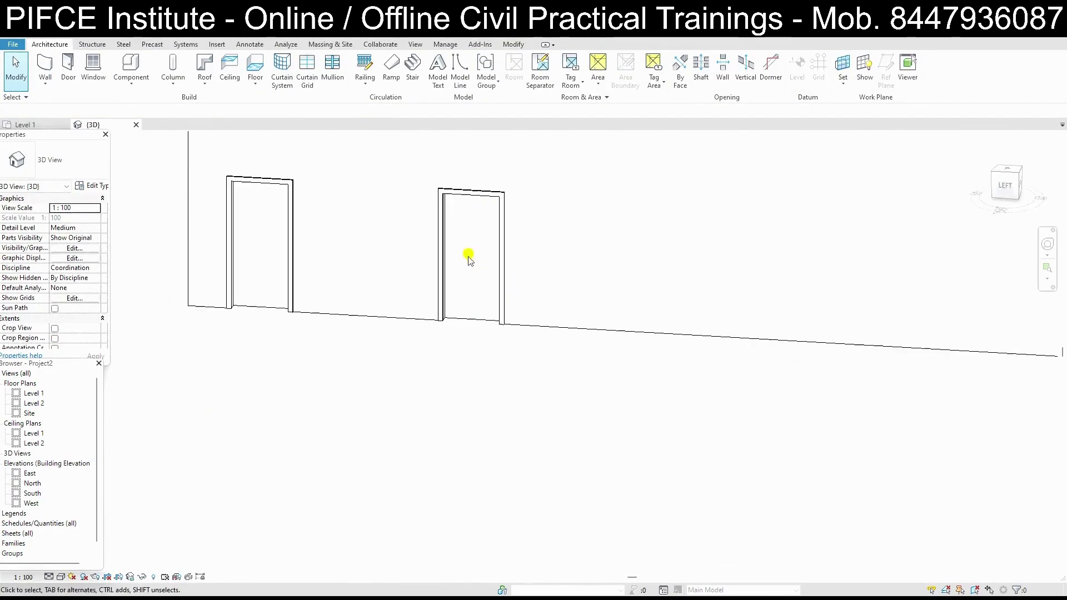
left_click(61, 577)
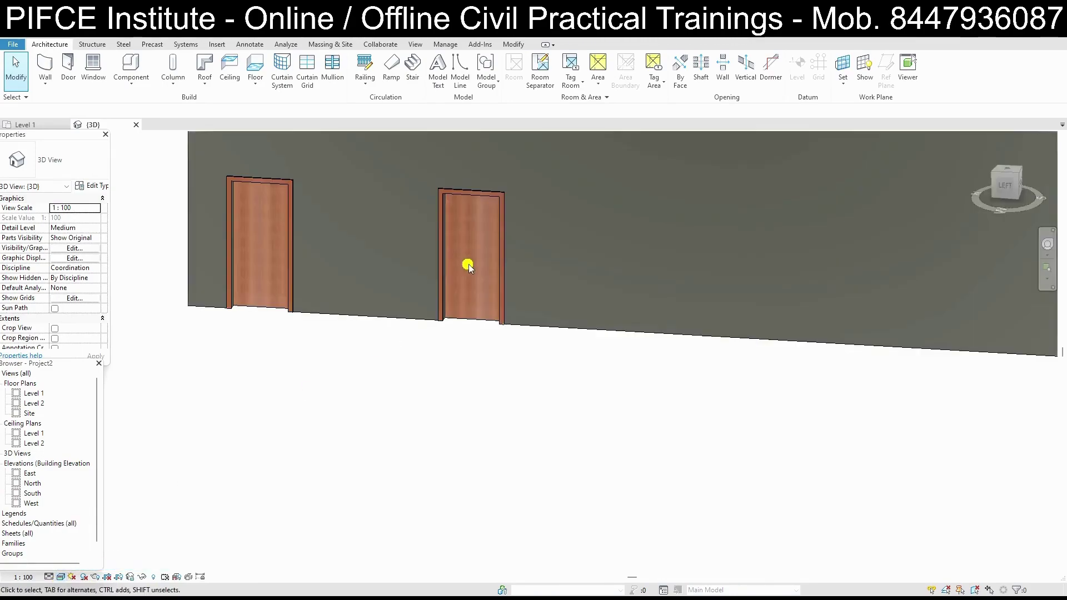
Orbit around the shaded model to check the doors, then return to the Level 1 plan
mouse_move(381, 274)
middle_mouse_down("shift")
mouse_move(409, 276)
mouse_move(419, 233)
mouse_move(453, 217)
mouse_move(370, 291)
middle_mouse_up("shift")
mouse_move(650, 300)
middle_mouse_down()
mouse_move(565, 317)
mouse_move(552, 288)
mouse_move(528, 298)
middle_mouse_up()
scroll(550, 300, "down", 1)
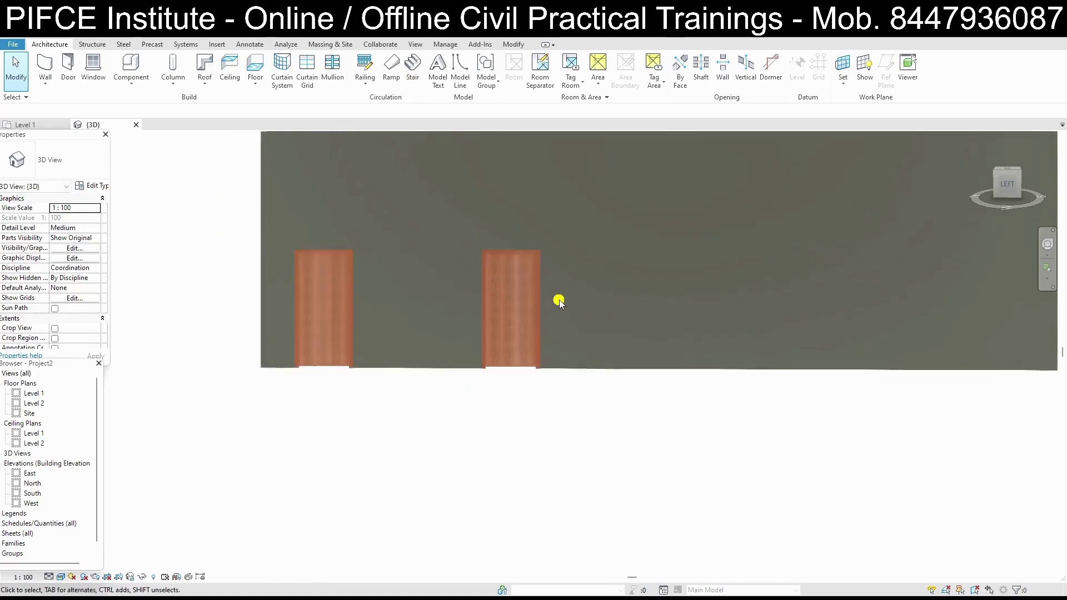
scroll(554, 300, "down", 2)
mouse_move(519, 281)
middle_mouse_down("shift")
mouse_move(693, 343)
mouse_move(698, 356)
middle_mouse_up("shift")
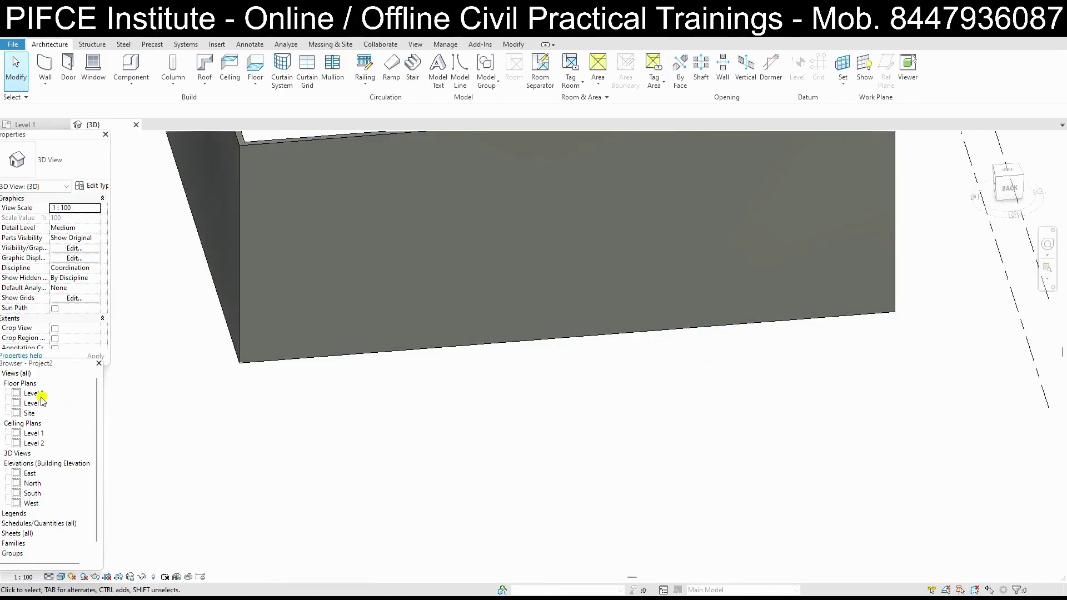
double_click(35, 394)
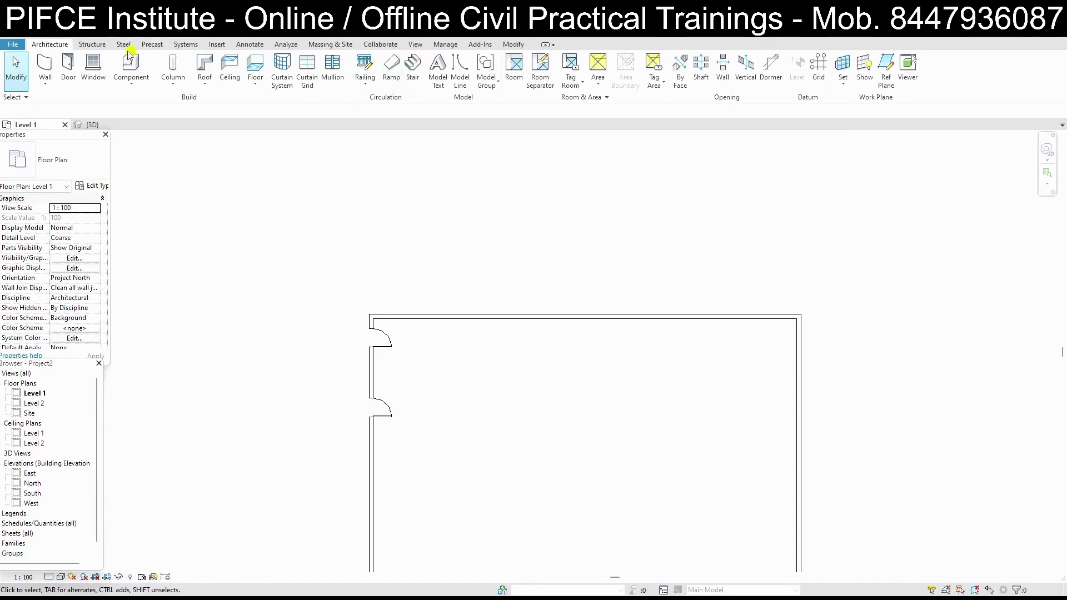
Load the M_Door-Double-Flush_Panel family in the 1700 x 2000 size
left_click(67, 64)
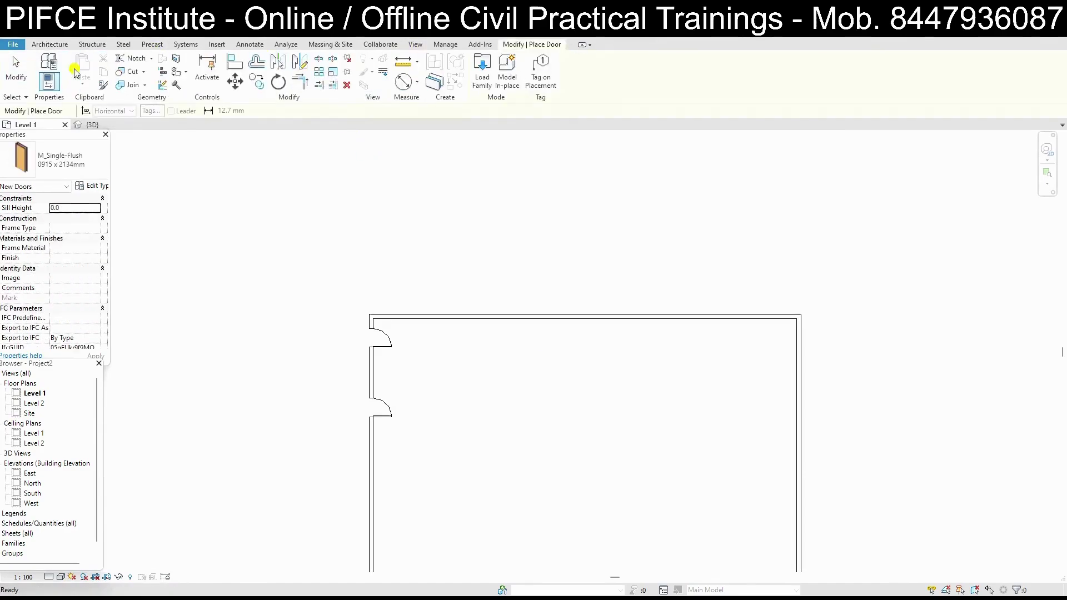
left_click(484, 86)
double_click(527, 252)
scroll(525, 261, "down", 2)
double_click(527, 268)
left_click(758, 199)
double_click(519, 321)
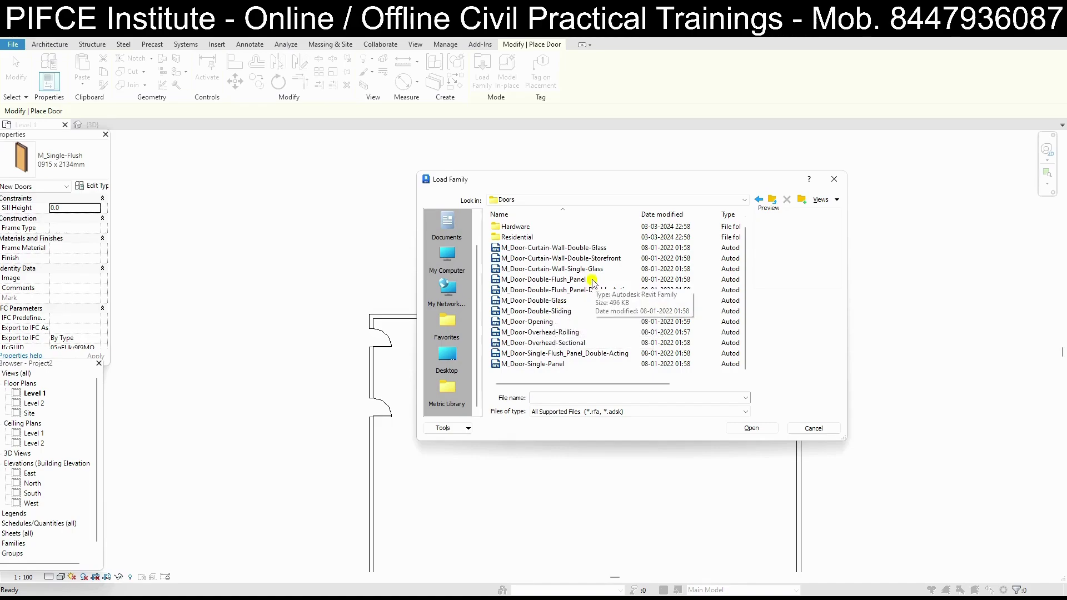
left_click(589, 280)
left_click(753, 429)
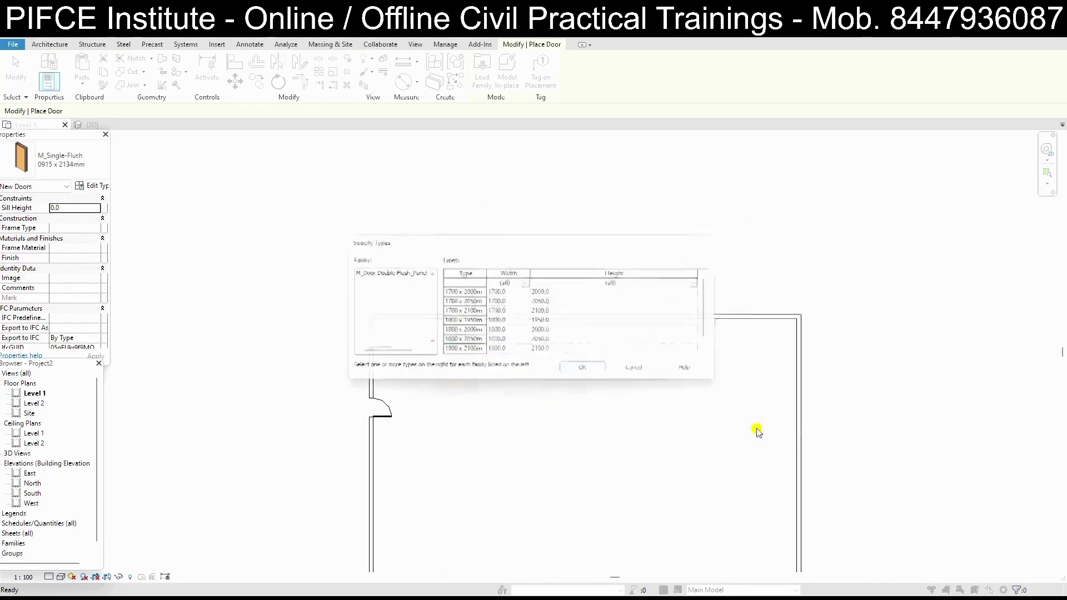
left_click(588, 370)
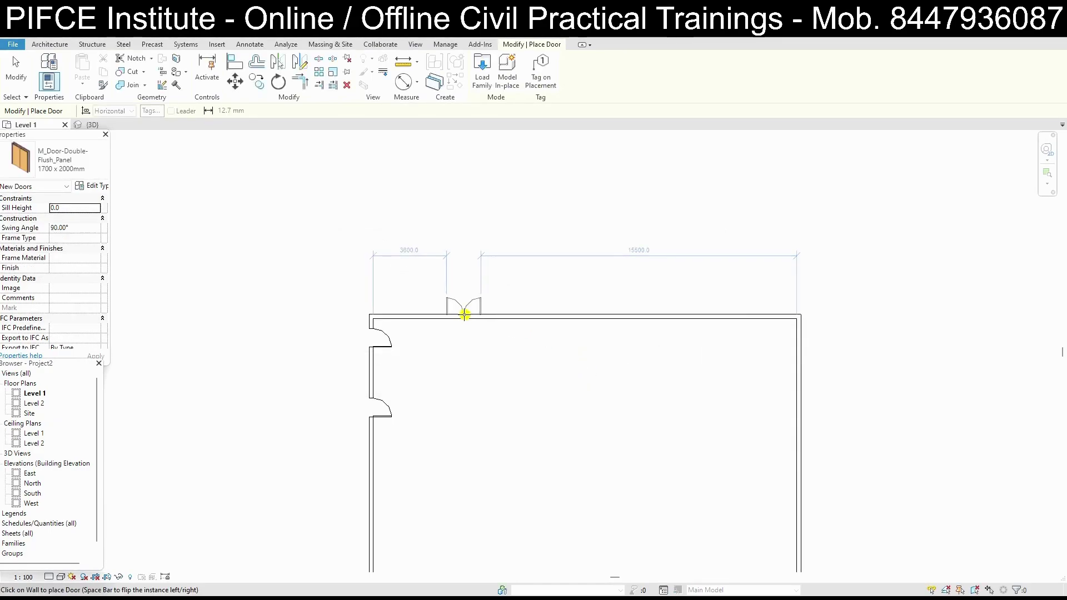
Place the 1700 x 2000 double flush door in the top wall and check it in 3D
left_click(463, 315)
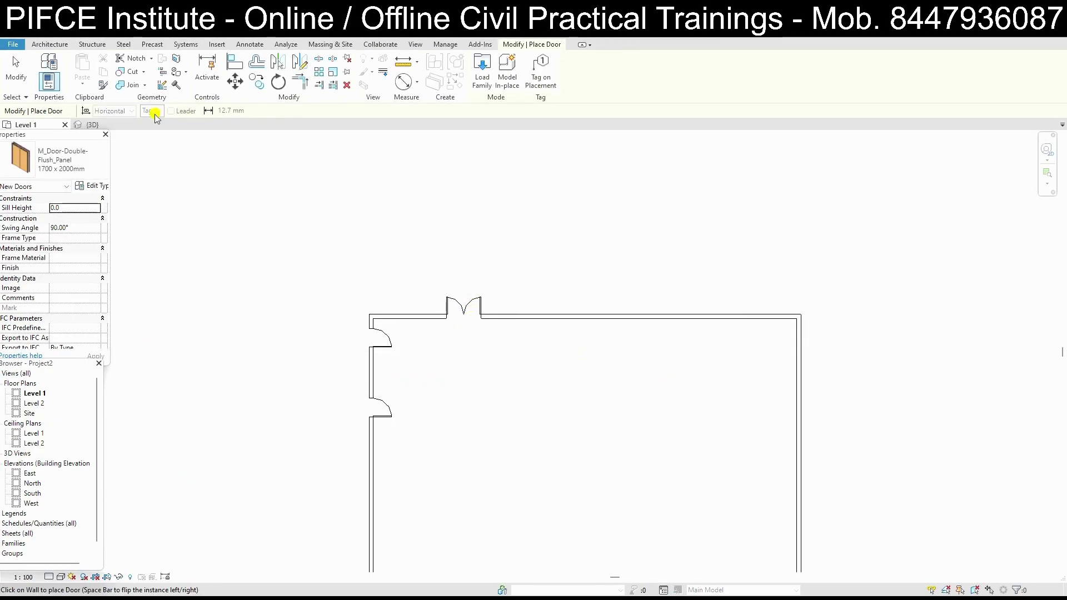
left_click(92, 125)
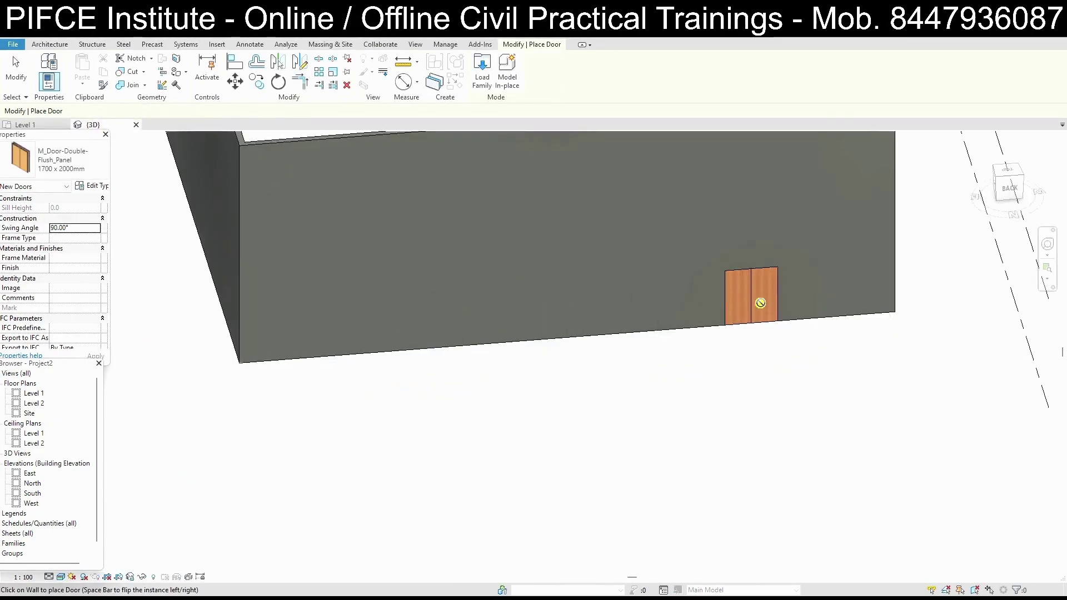
scroll(703, 261, "up", 3)
scroll(712, 278, "up", 2)
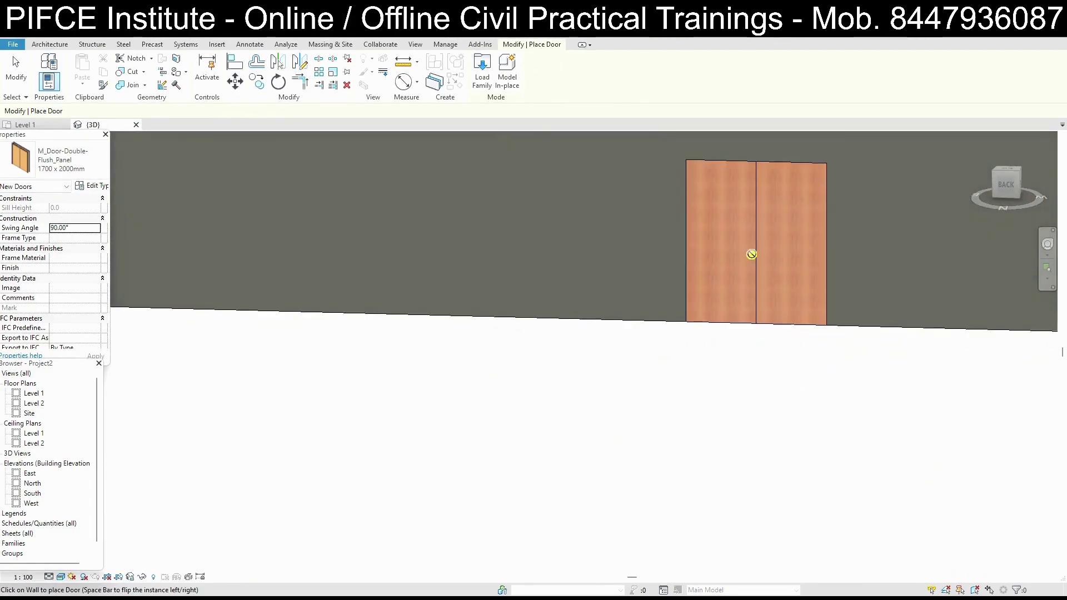
middle_click_drag(750, 255, 639, 339)
scroll(630, 331, "down", 1)
scroll(630, 332, "down", 2)
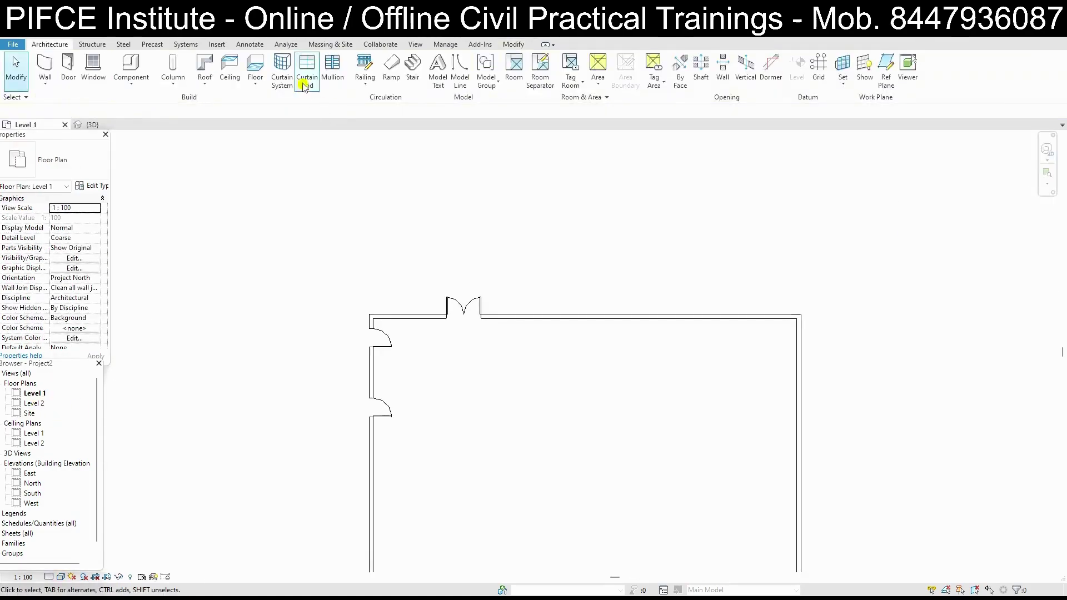
Load M_Door-Double-Glass and place it on the top wall right of the flush door
left_click(76, 81)
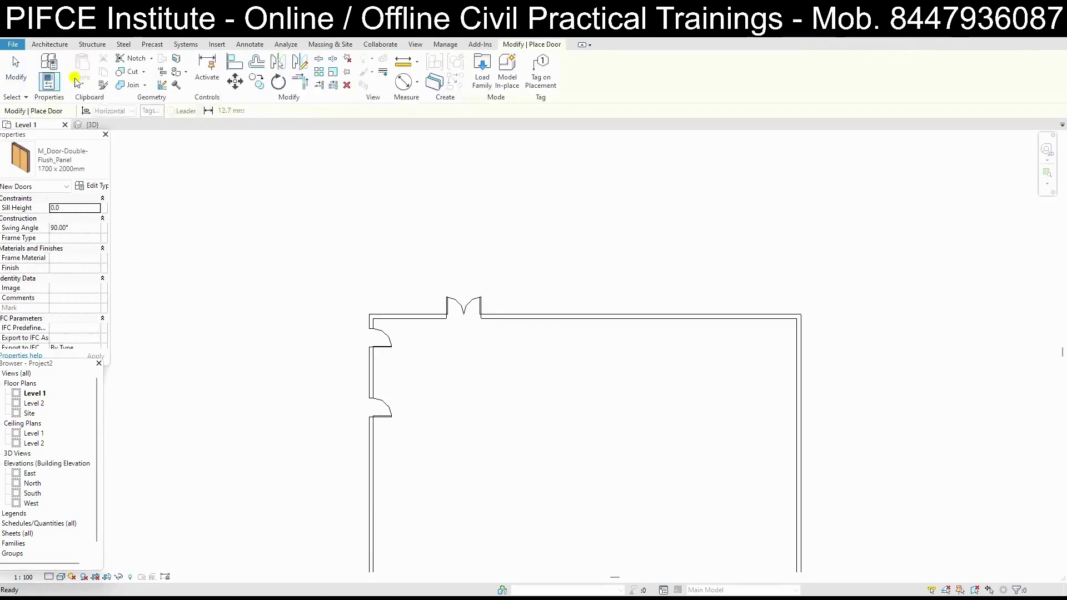
left_click(487, 87)
scroll(557, 367, "down", 1)
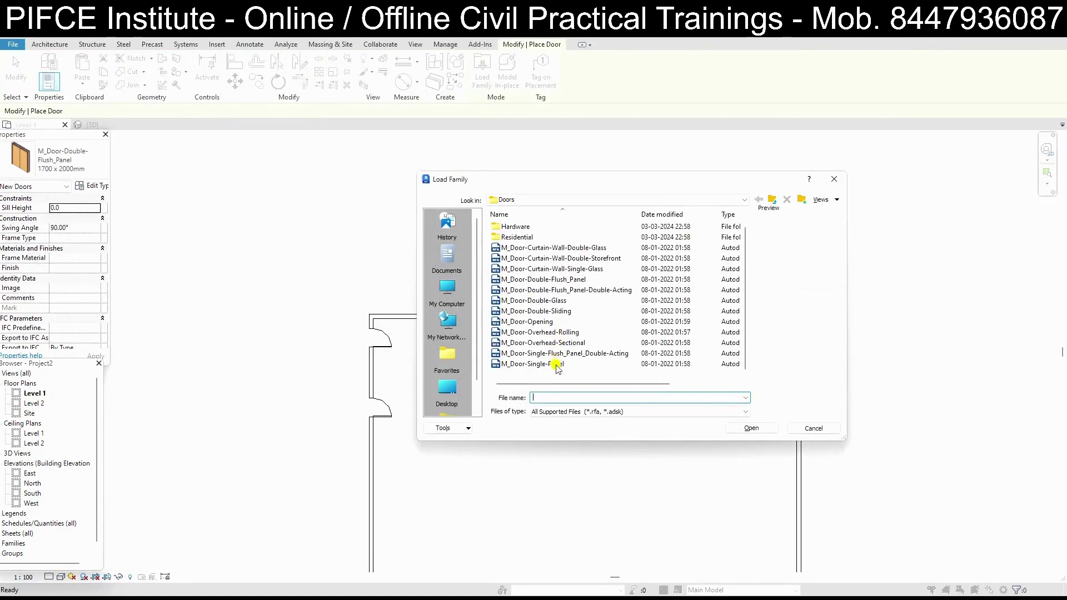
left_click(572, 300)
left_click(755, 428)
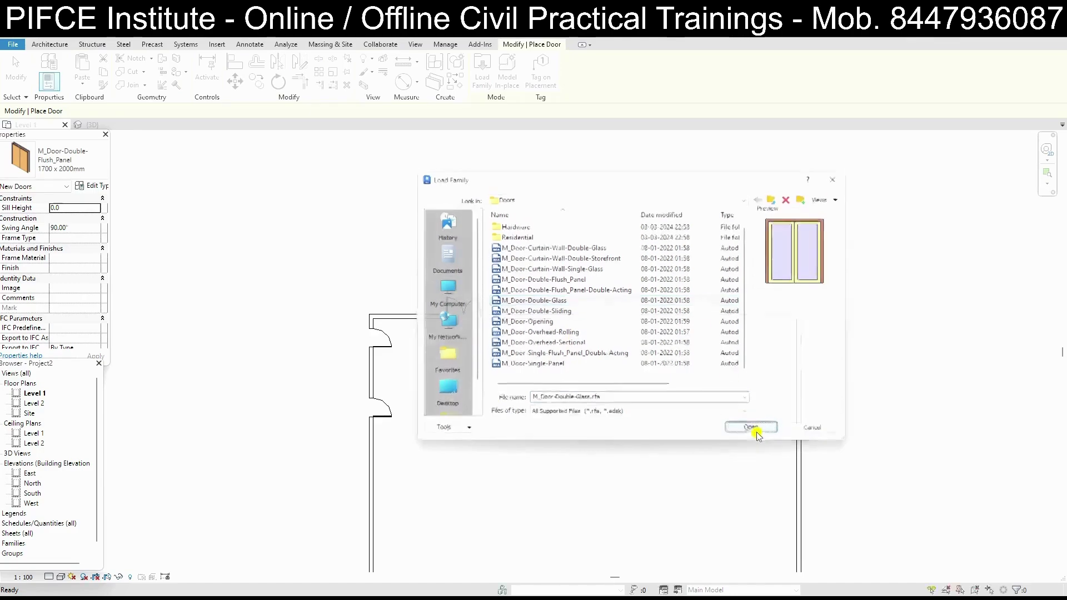
left_click(581, 369)
left_click(569, 316)
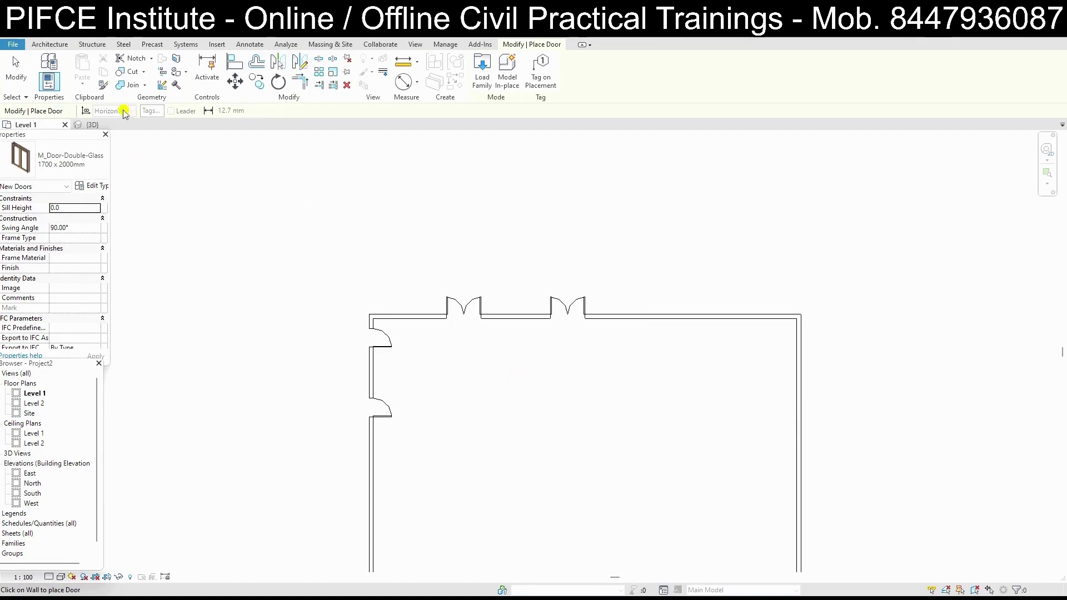
left_click(89, 125)
Set the double glass door type's Height to 2100 mm and increase its Width
mouse_move(479, 336)
middle_mouse_down("shift")
mouse_move(460, 346)
mouse_move(469, 280)
middle_mouse_up("shift")
scroll(471, 278, "up", 3)
key("Escape")
key("Escape")
left_click(479, 231)
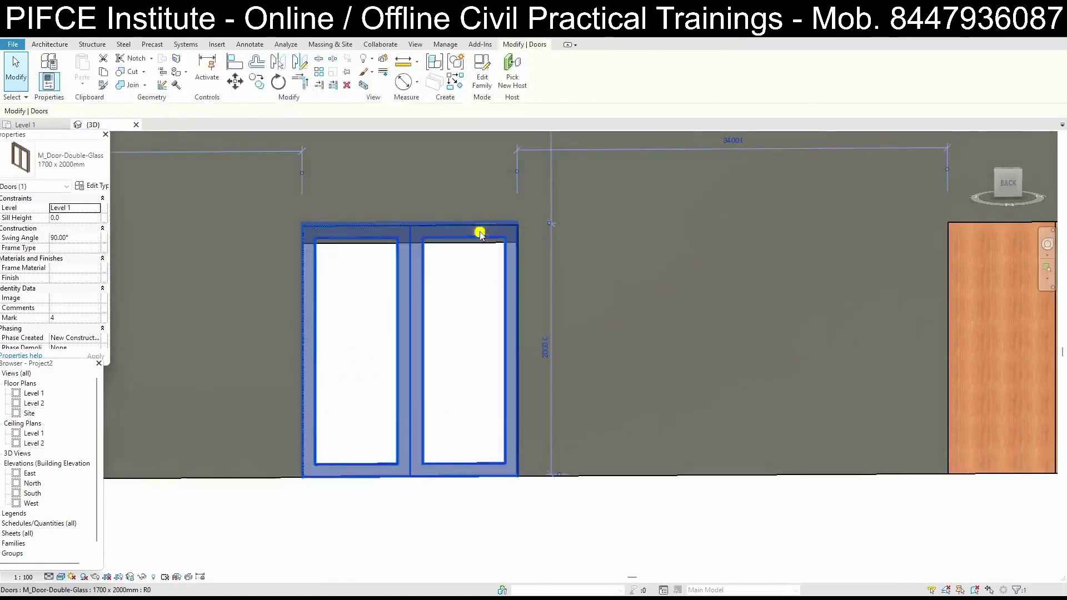
left_click(89, 186)
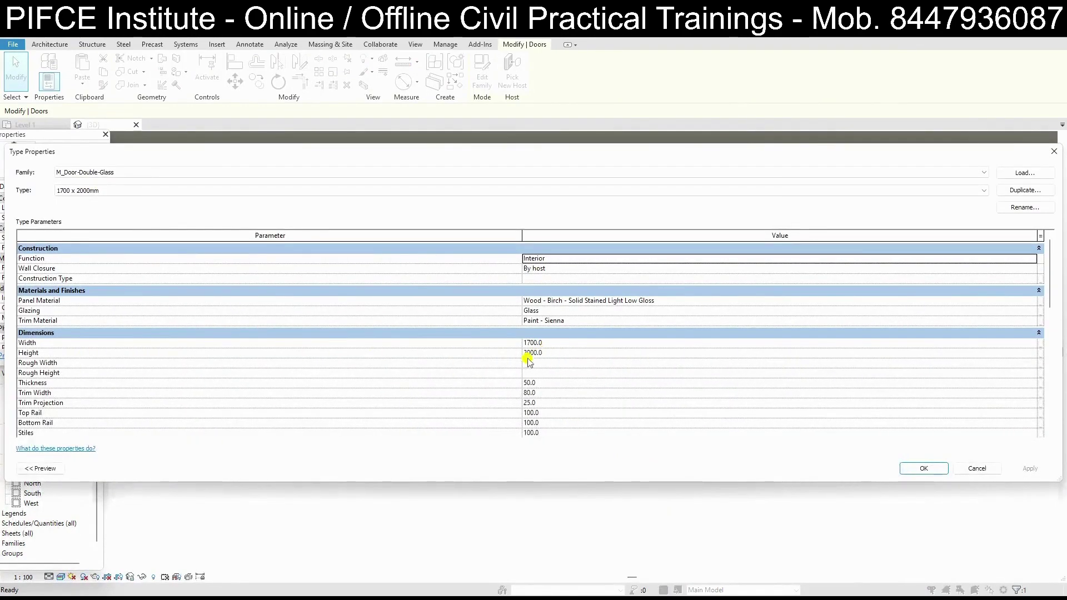
left_click(559, 355)
type("2100")
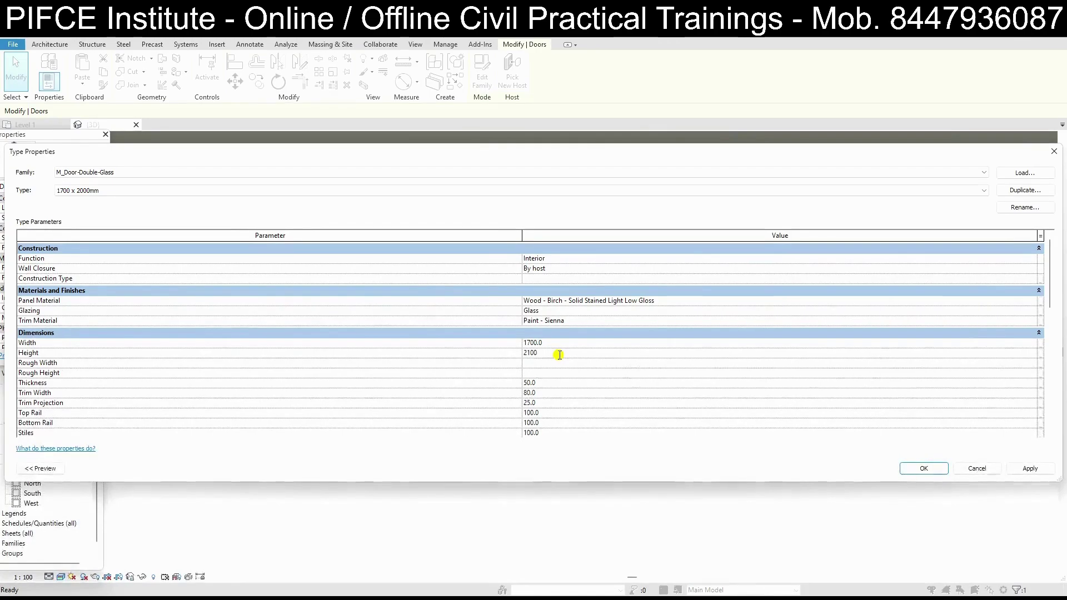
left_click(556, 345)
type("2400")
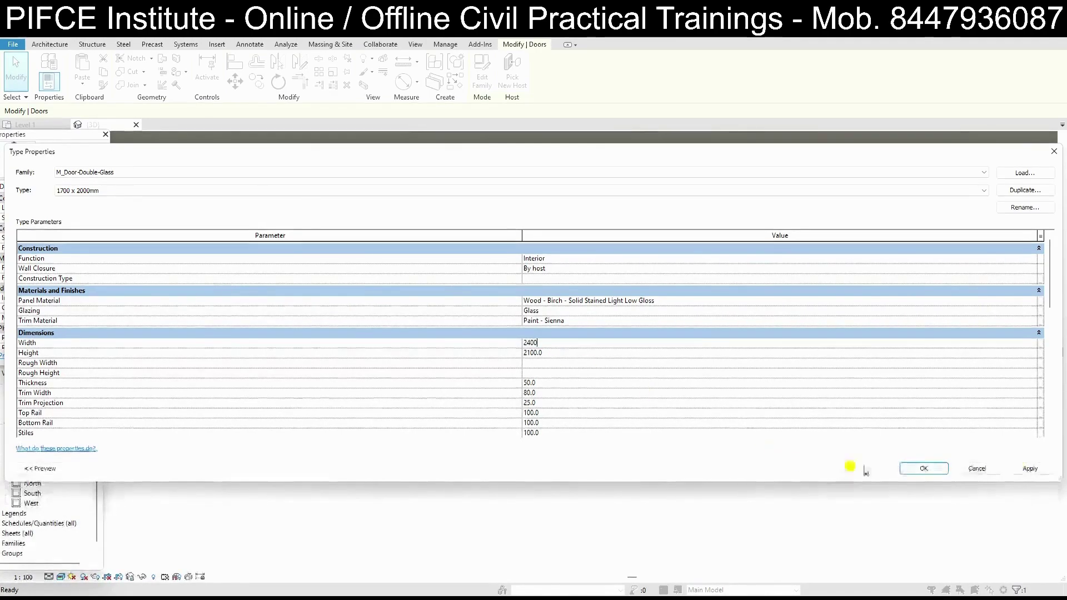
left_click(1030, 469)
left_click(923, 469)
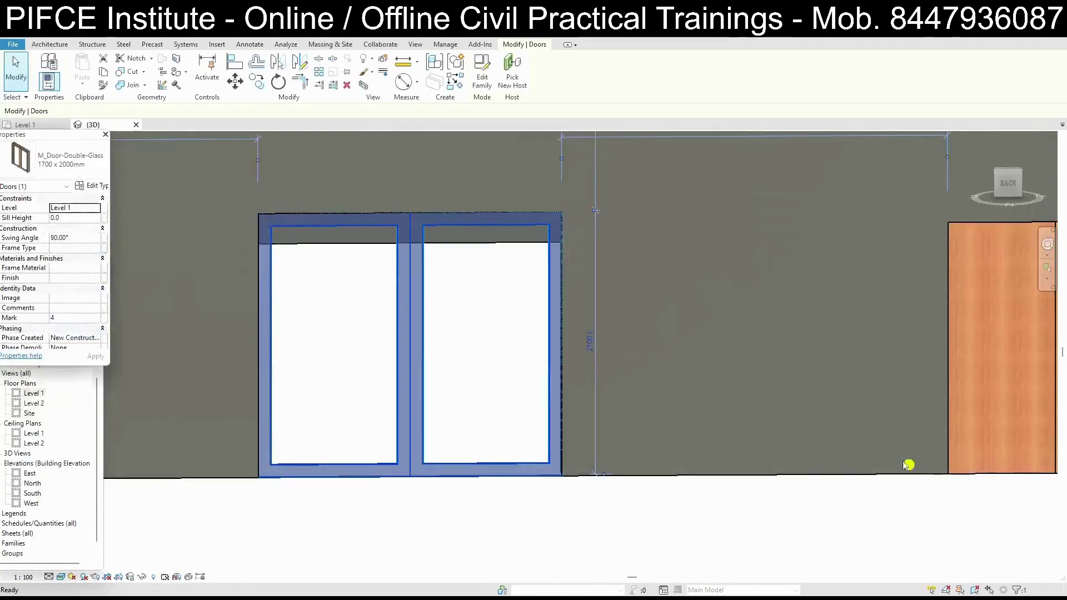
Delete the flush-panel double door from the top wall
scroll(500, 294, "down", 2)
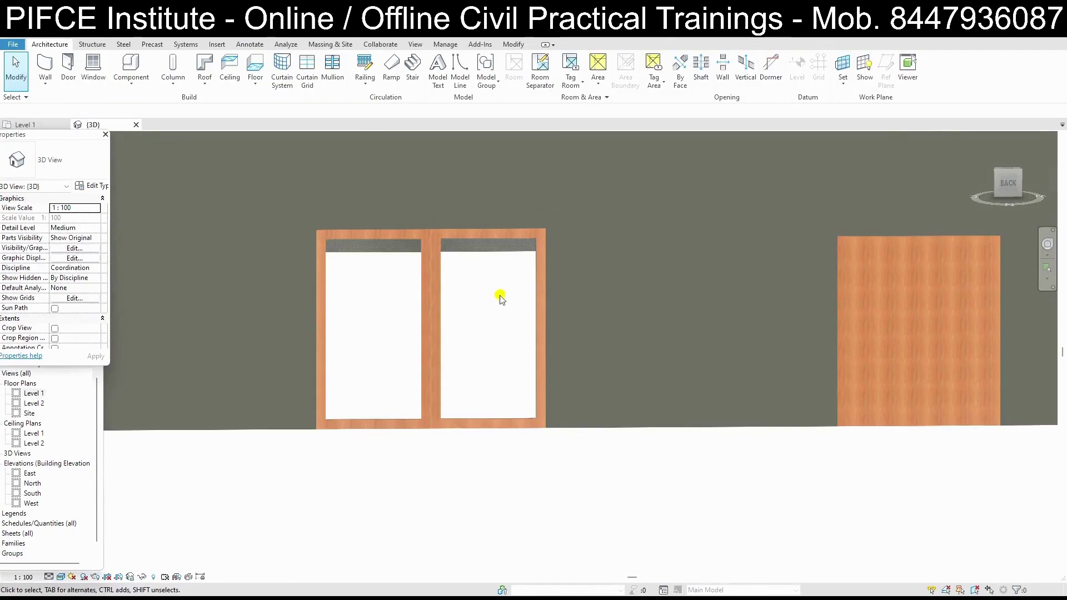
left_click(504, 238)
scroll(505, 250, "down", 2)
scroll(571, 284, "down", 2)
scroll(614, 294, "down", 2)
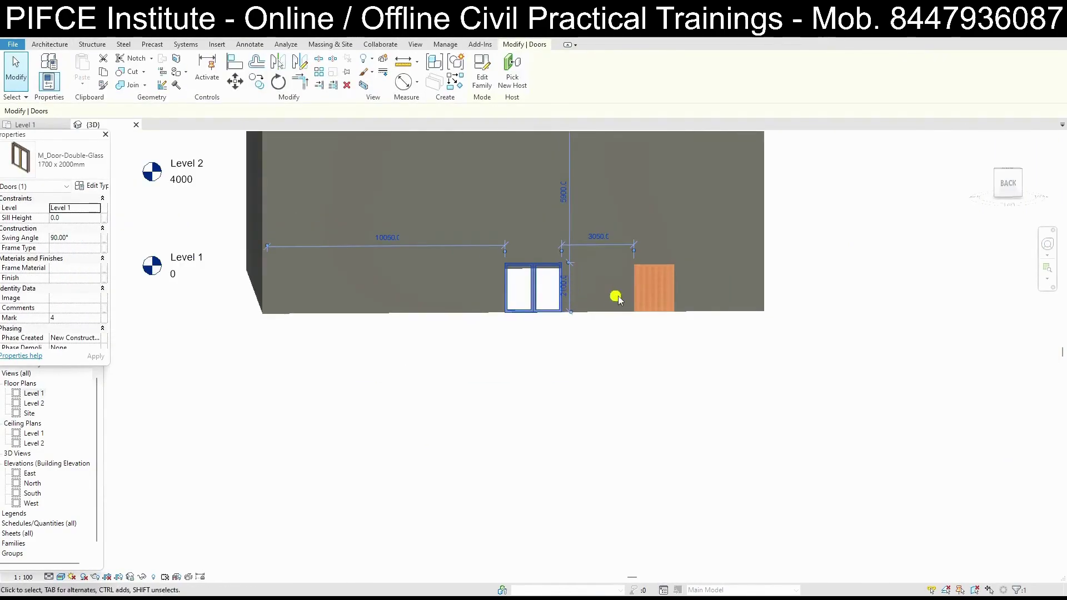
left_click(654, 295)
key("Delete")
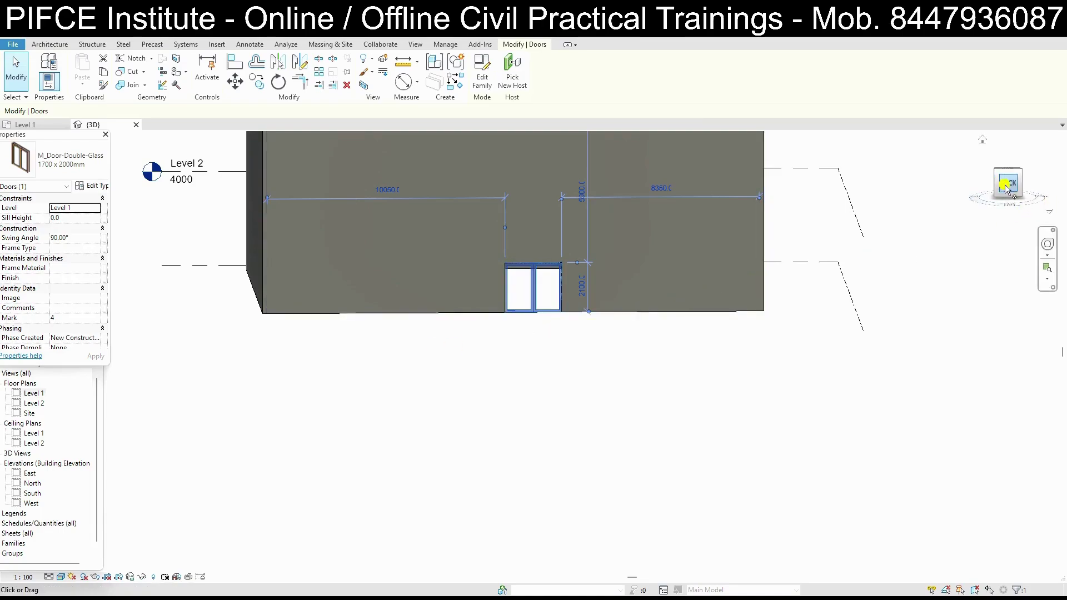
Position the double glass door 2000 mm from the wall end
scroll(535, 252, "up", 5)
middle_click_drag(835, 288, 531, 258)
scroll(532, 256, "down", 4)
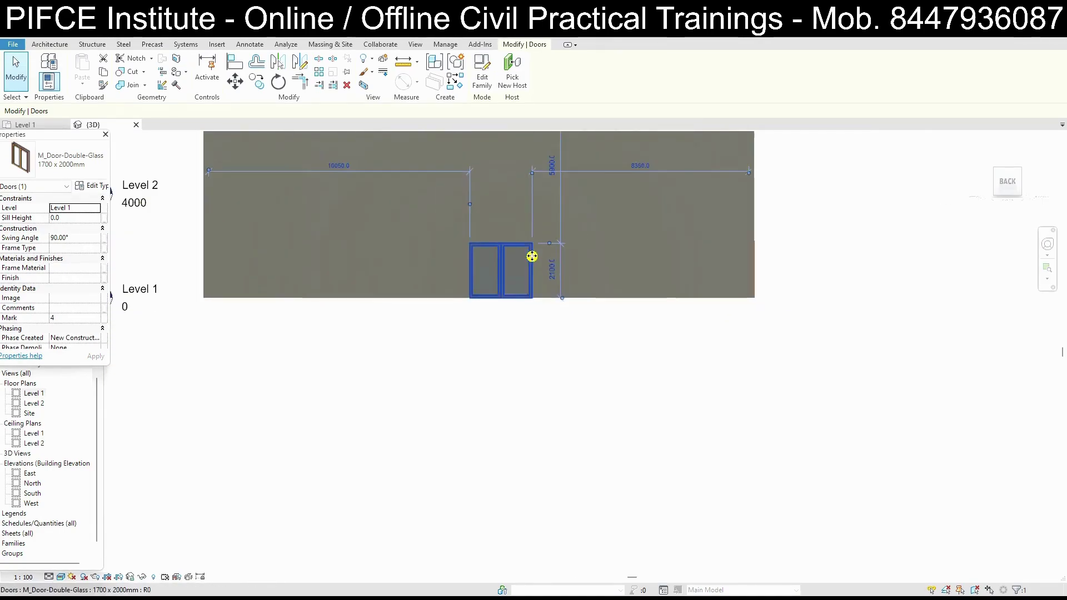
key("Escape")
left_click(539, 241)
key("Escape")
left_click(500, 255)
left_click(633, 172)
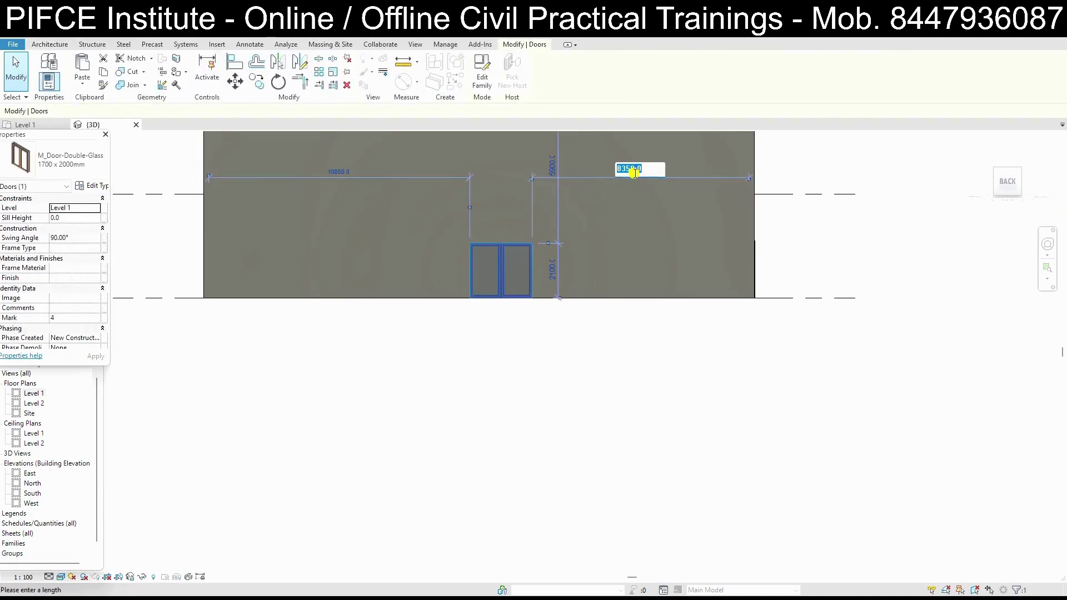
type("0")
key("Return")
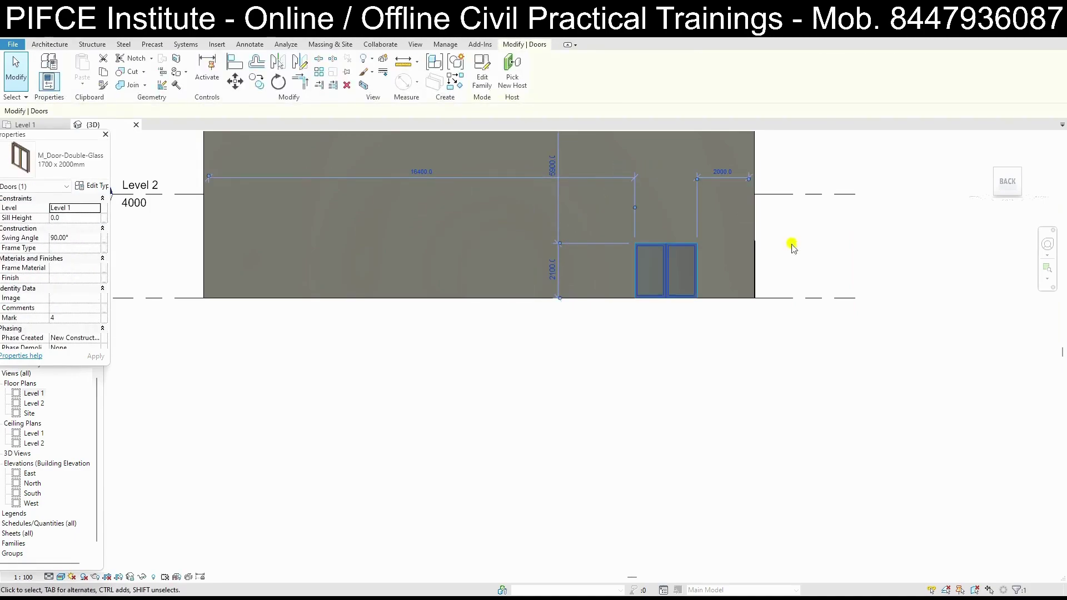
left_click(792, 246)
left_click(687, 246)
Inspect the repositioned glass door in 3D, then return to the Level 1 plan
scroll(691, 207, "up", 2)
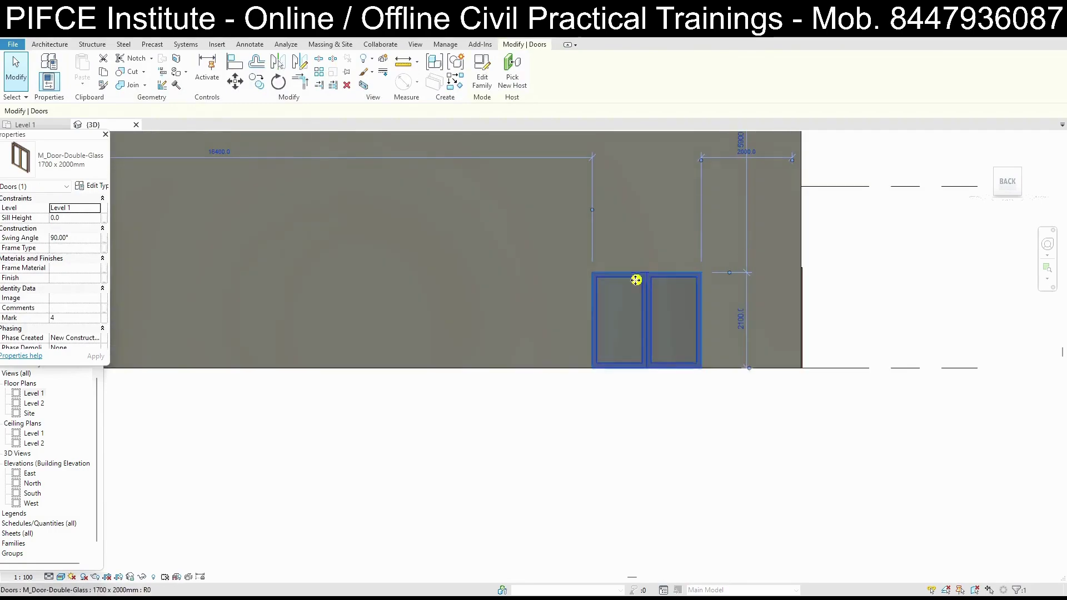
scroll(764, 205, "down", 2)
scroll(743, 236, "down", 3)
scroll(744, 244, "down", 1)
key("Escape")
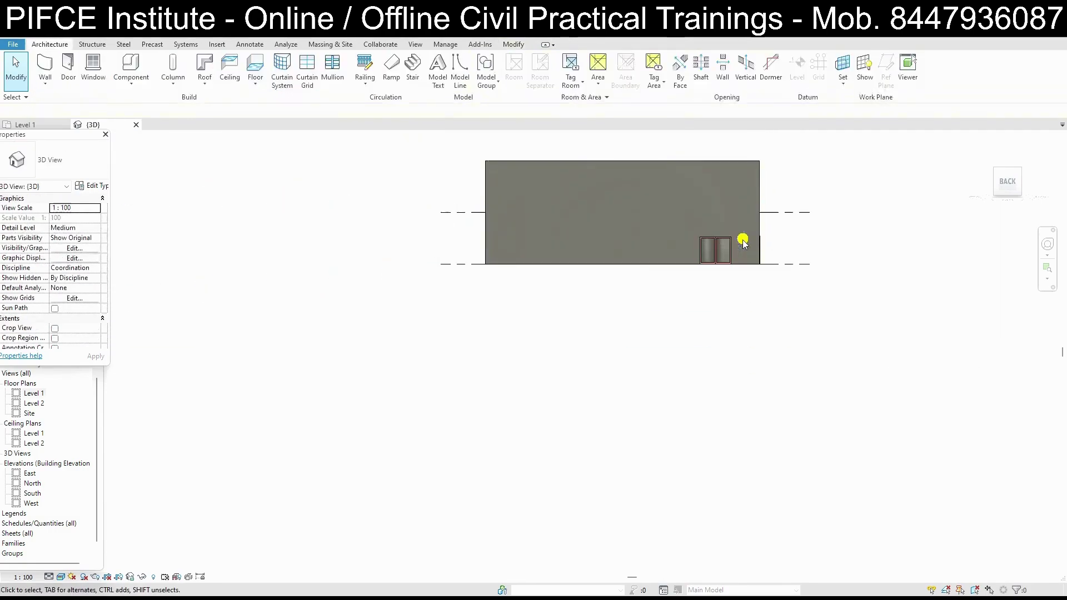
middle_click_drag(731, 251, 778, 258, "shift")
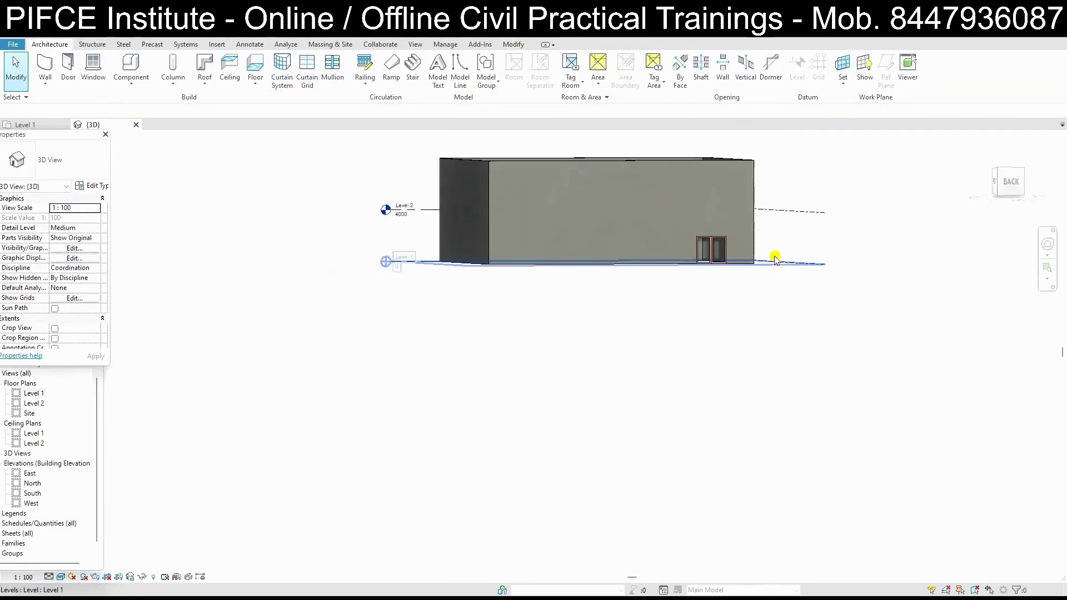
double_click(34, 394)
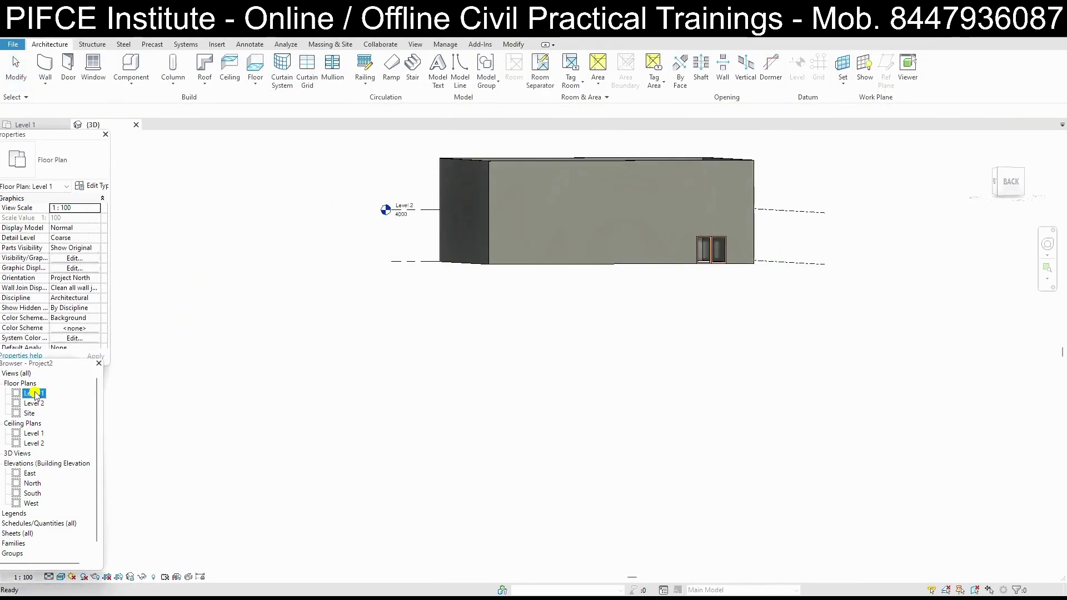
Place two M_Fixed 0406 x 0610mm windows on the top wall and view them in 3D
left_click(86, 78)
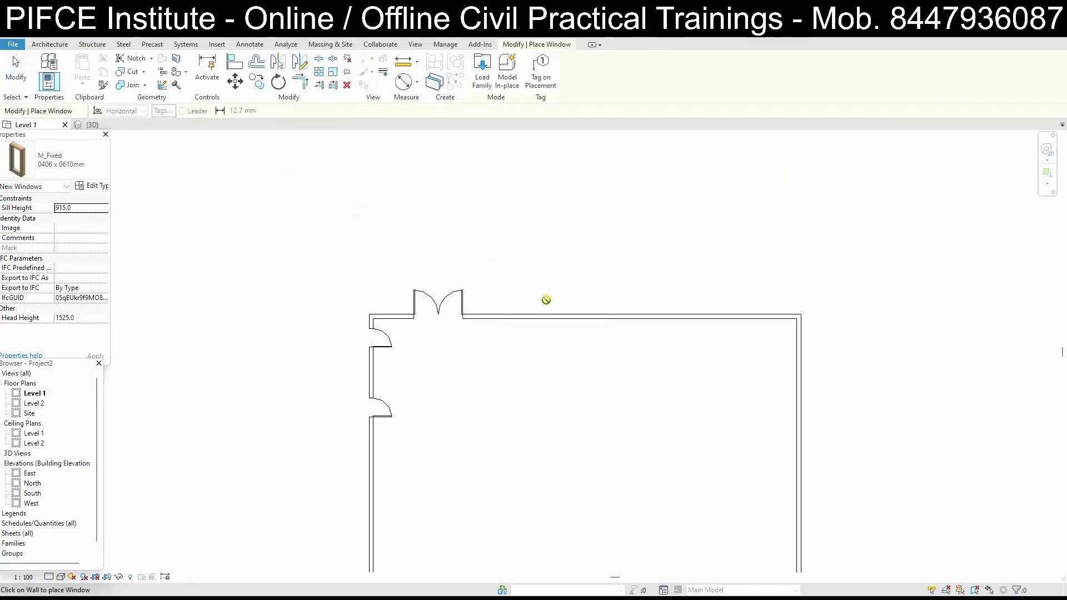
left_click(554, 315)
left_click(701, 315)
key("Escape")
key("Escape")
left_click(89, 124)
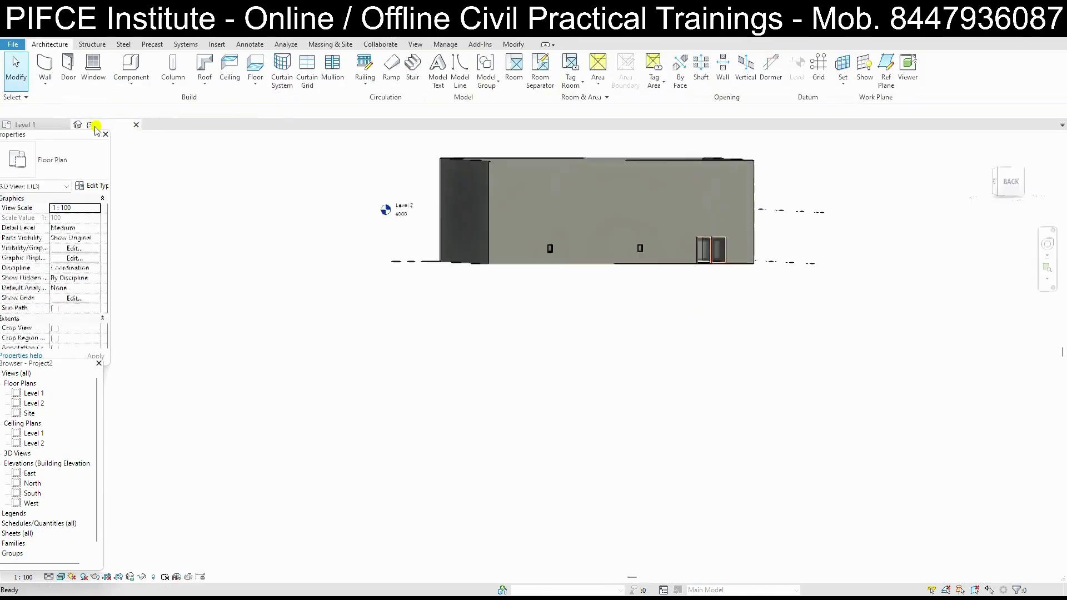
scroll(643, 259, "up", 5)
scroll(639, 256, "down", 2)
scroll(637, 266, "down", 1)
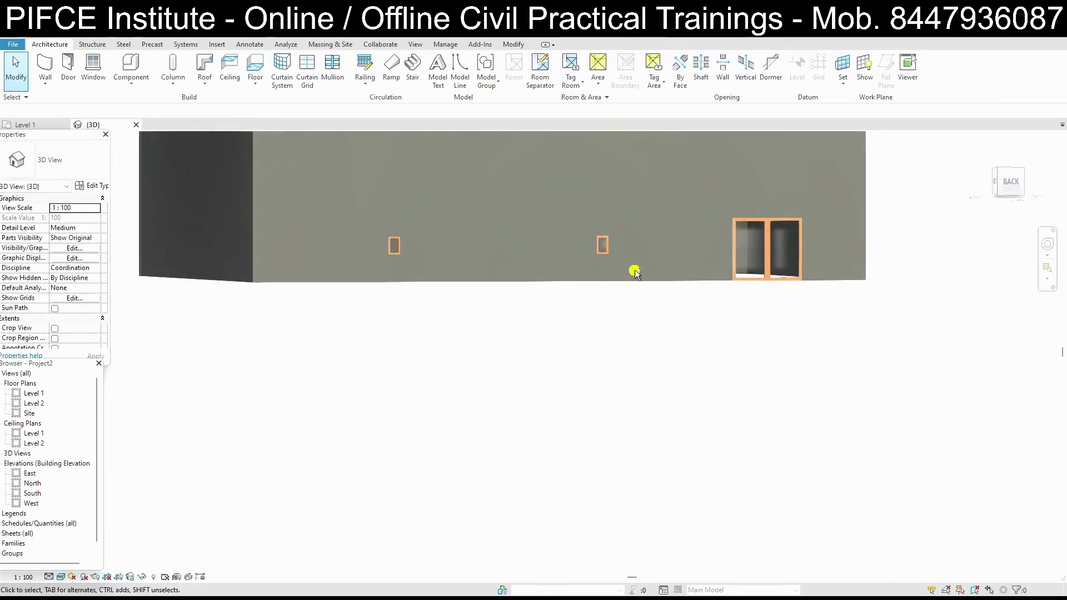
scroll(612, 267, "up", 2)
scroll(614, 250, "up", 2)
scroll(614, 262, "down", 1)
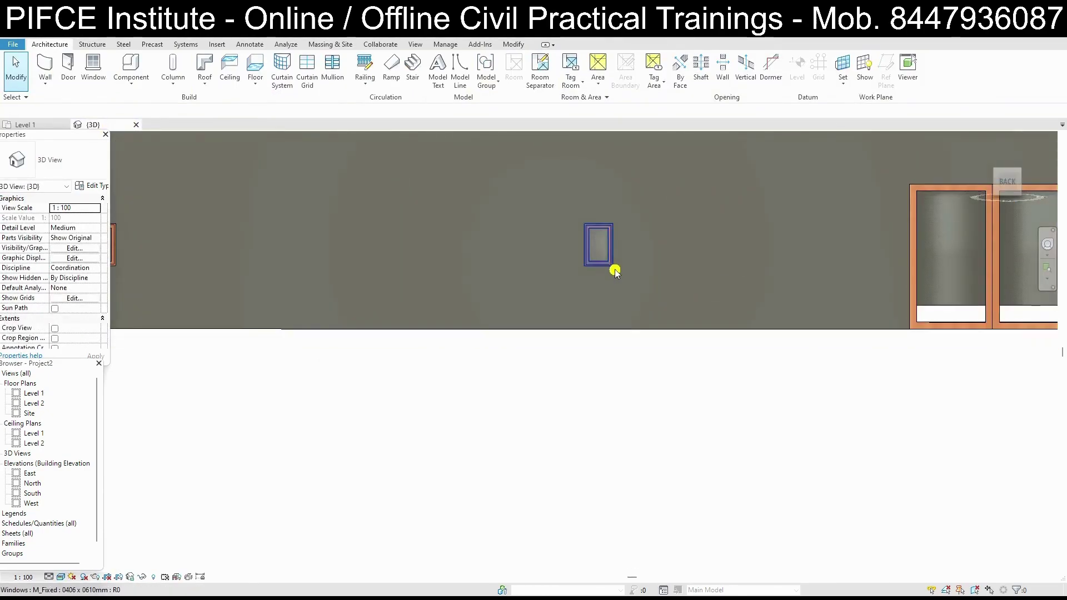
Lower the first fixed window's sill height from 915 to 650
left_click(611, 265)
scroll(631, 299, "down", 1)
scroll(630, 295, "up", 2)
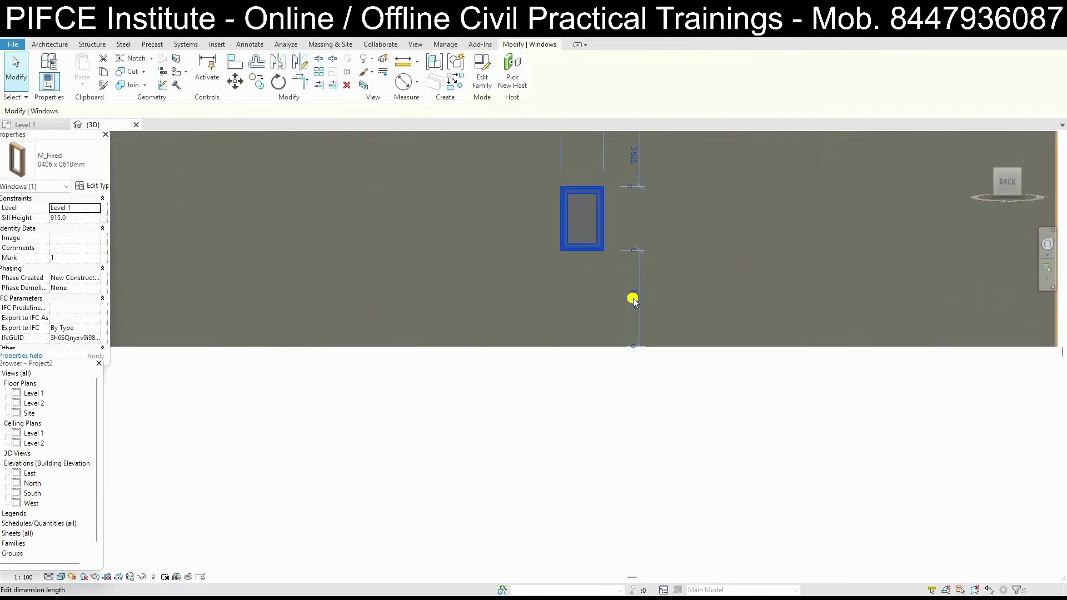
left_click(630, 297)
key("Return")
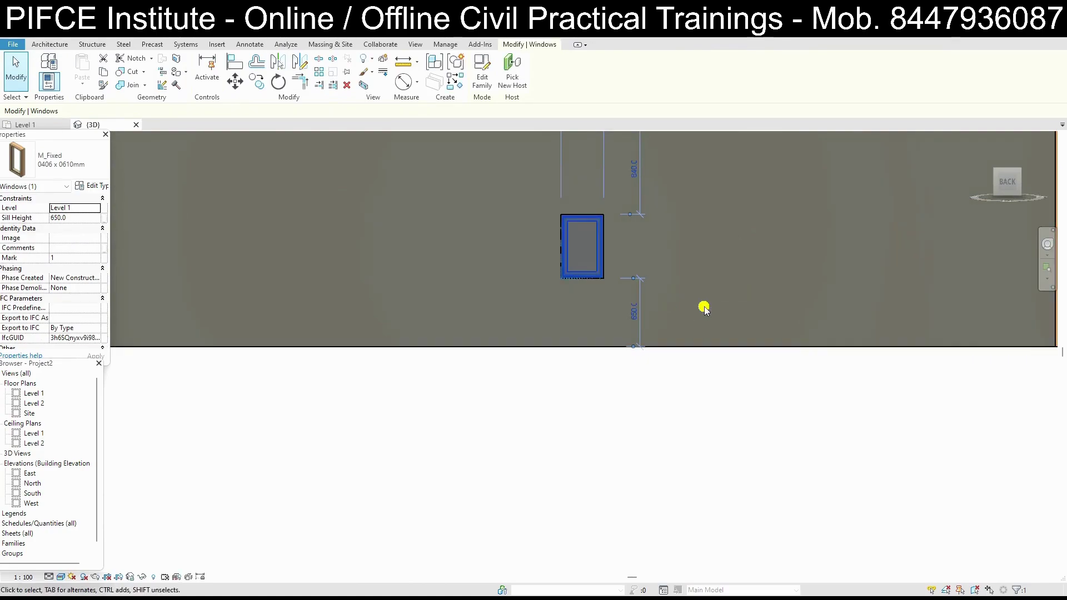
key("Escape")
Lower the second fixed window's sill height to 650 as well
middle_click_drag(649, 267, 266, 267)
left_click(216, 275)
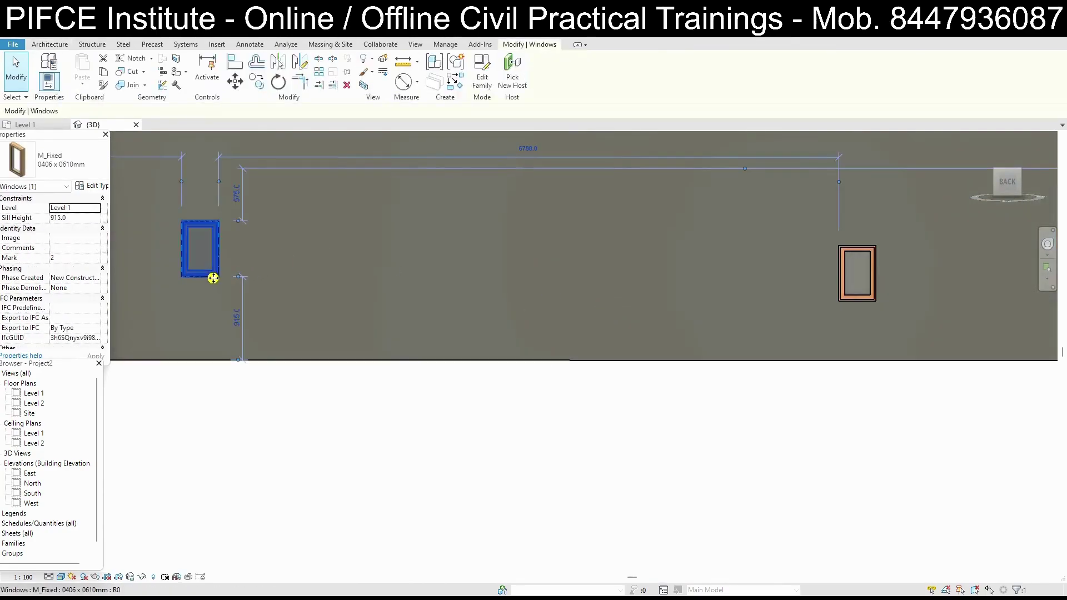
left_click(233, 317)
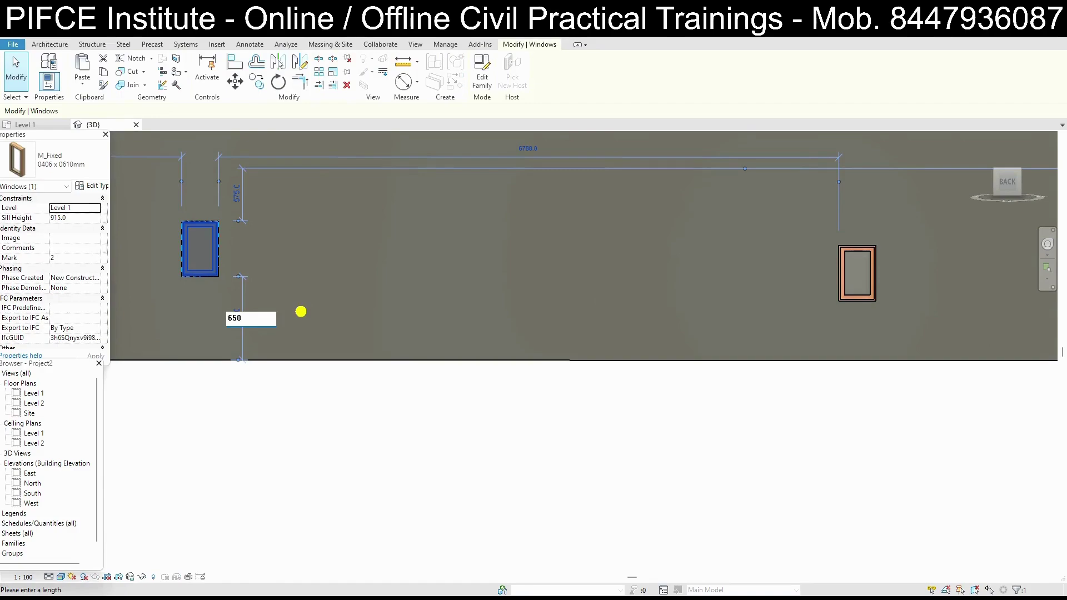
key("Return")
key("Escape")
middle_click_drag(219, 309, 286, 322)
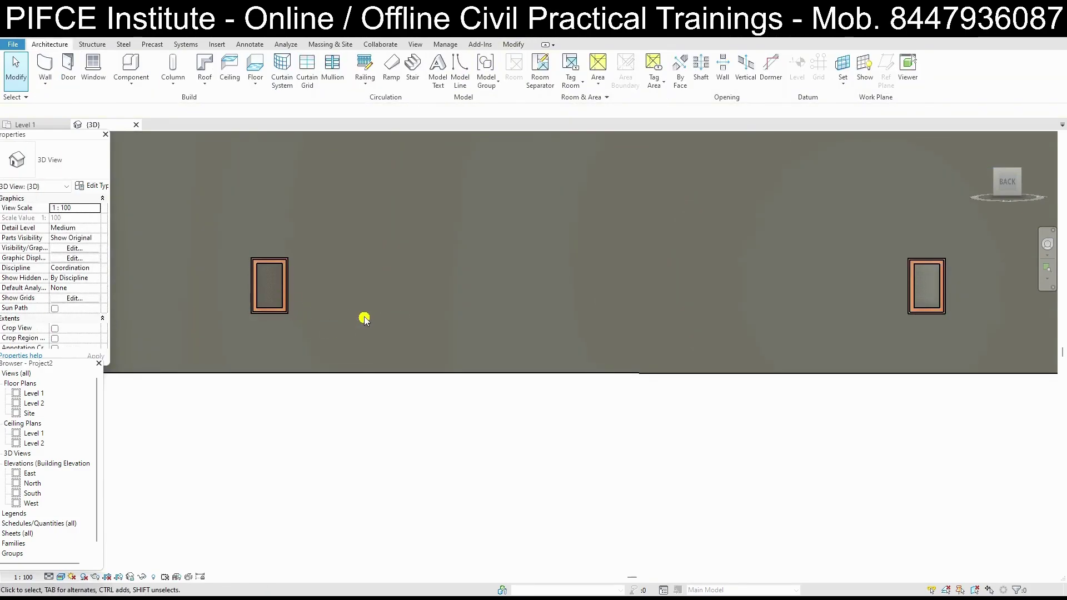
scroll(322, 274, "down", 2)
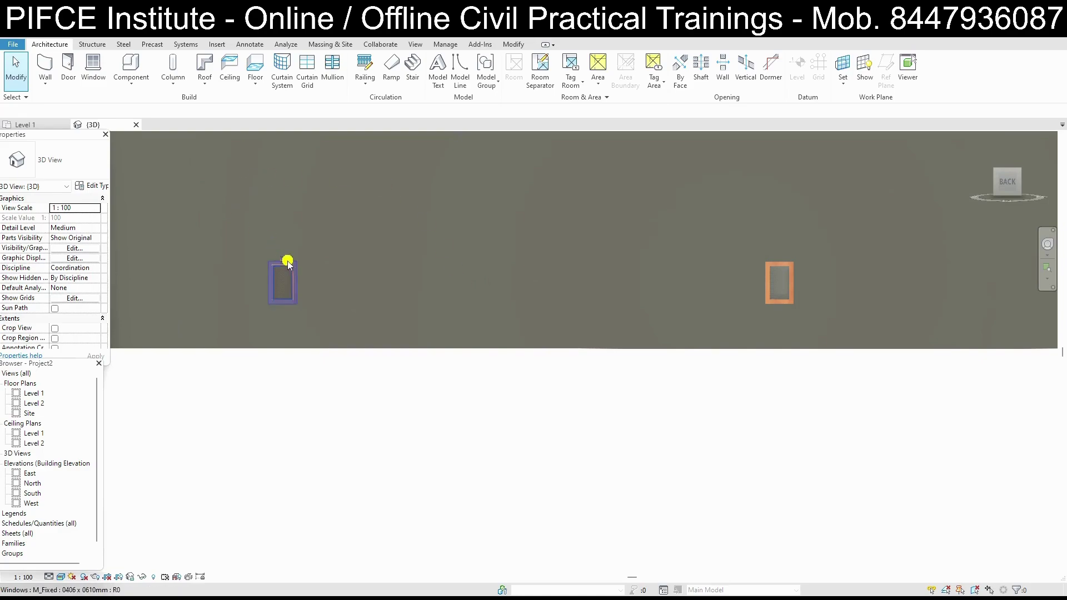
Start a window placement and browse the family library to the Windows folder
left_click(93, 66)
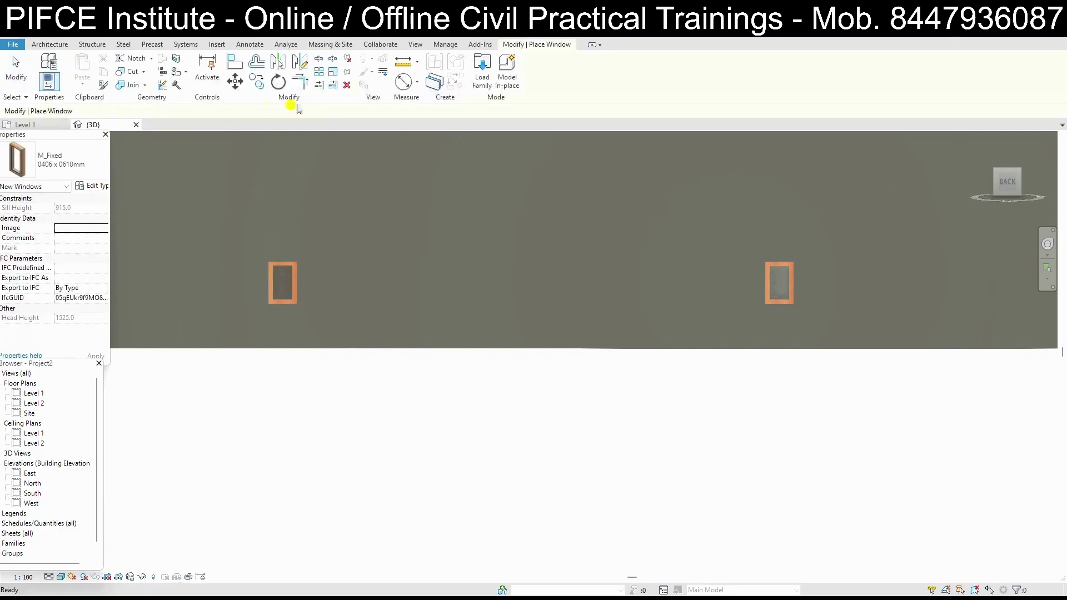
left_click(473, 83)
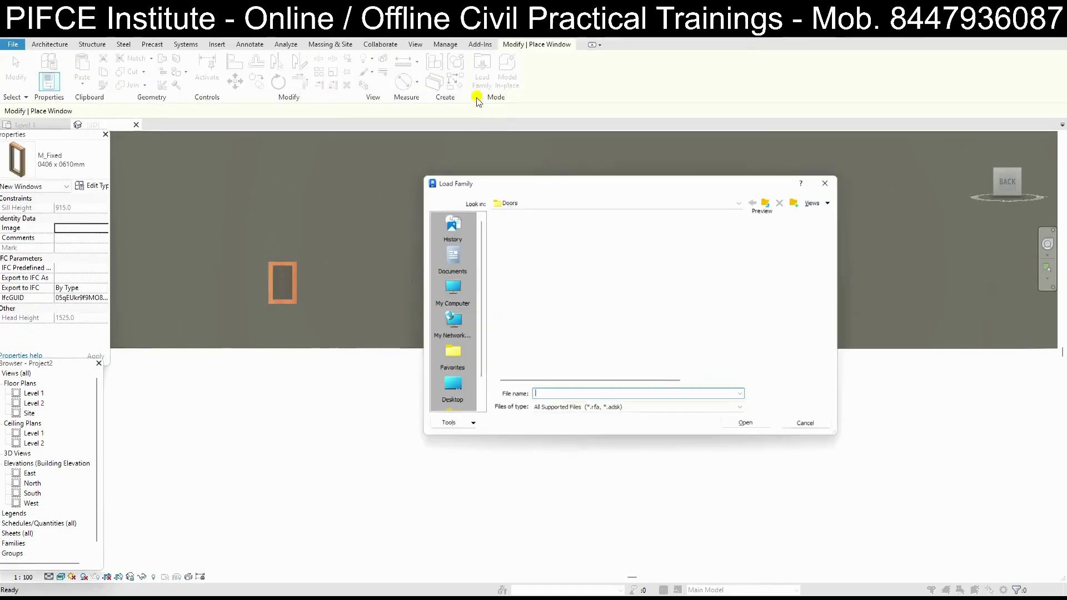
left_click(773, 203)
scroll(542, 367, "down", 5)
scroll(543, 372, "down", 4)
double_click(533, 371)
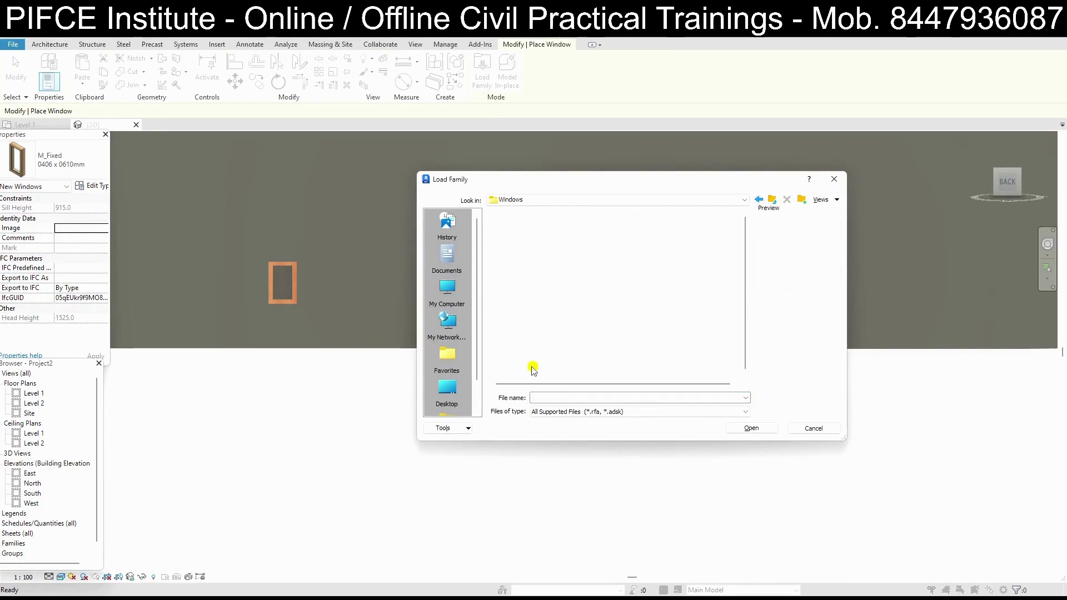
scroll(554, 264, "down", 4)
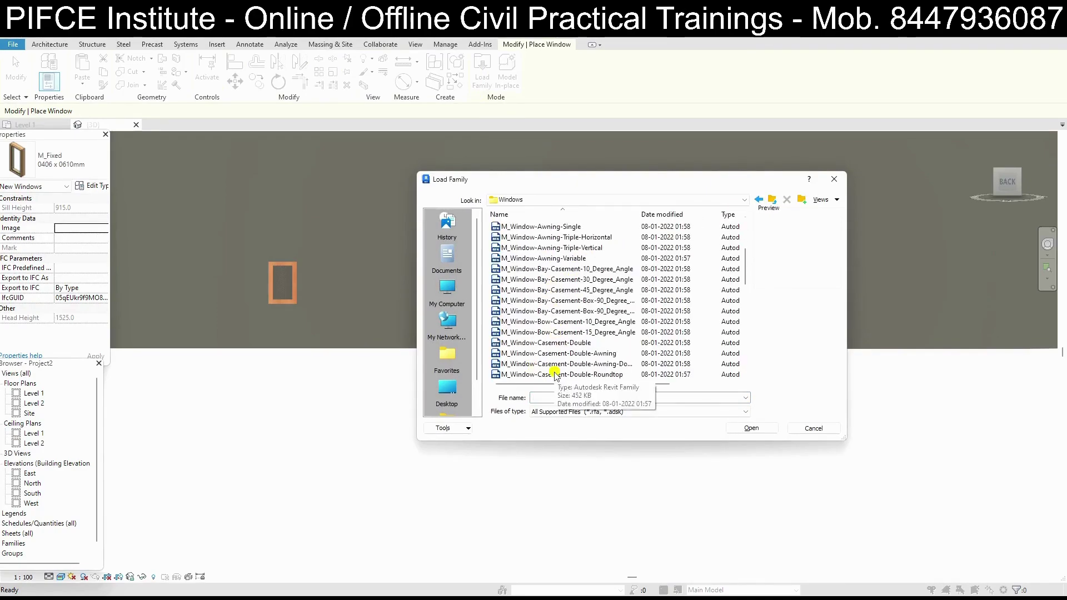
scroll(575, 272, "down", 3)
scroll(580, 276, "down", 1)
scroll(581, 267, "up", 1)
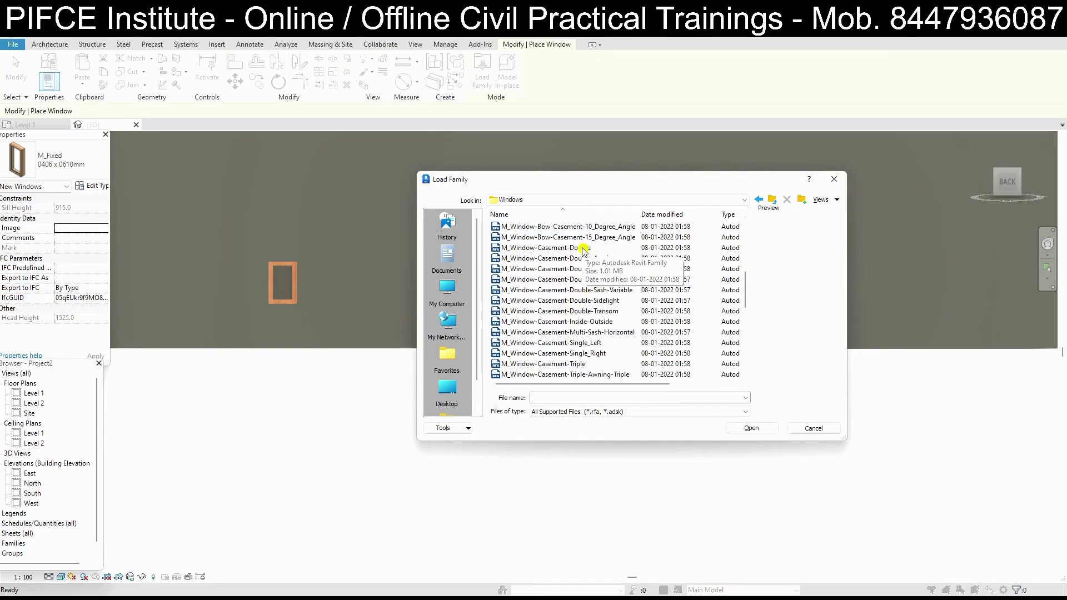
Preview the casement, double-hung and fixed window families in the Windows folder
left_click(600, 270)
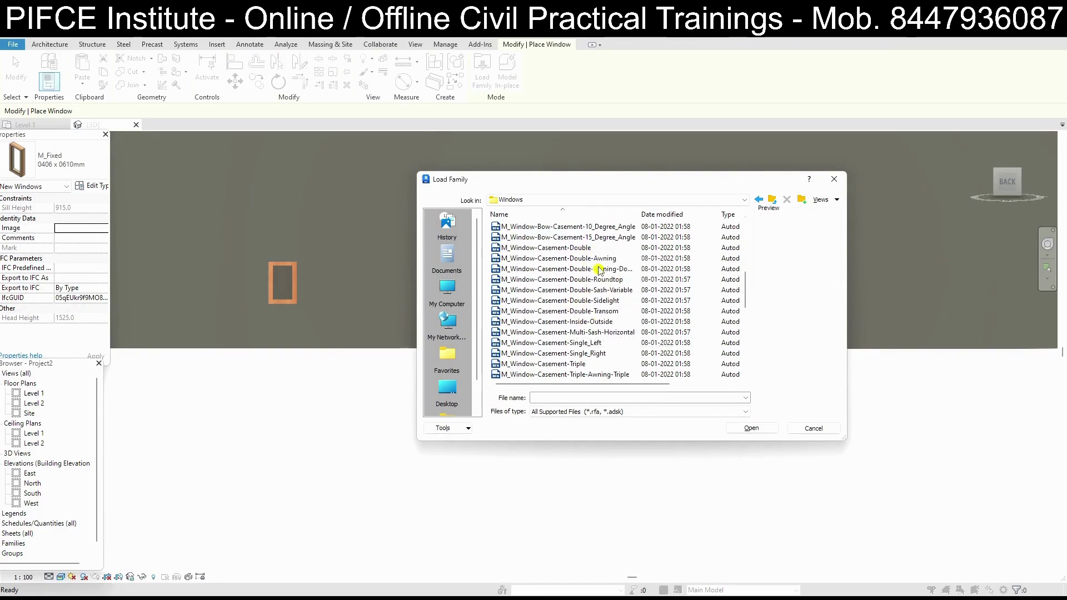
scroll(597, 347, "down", 2)
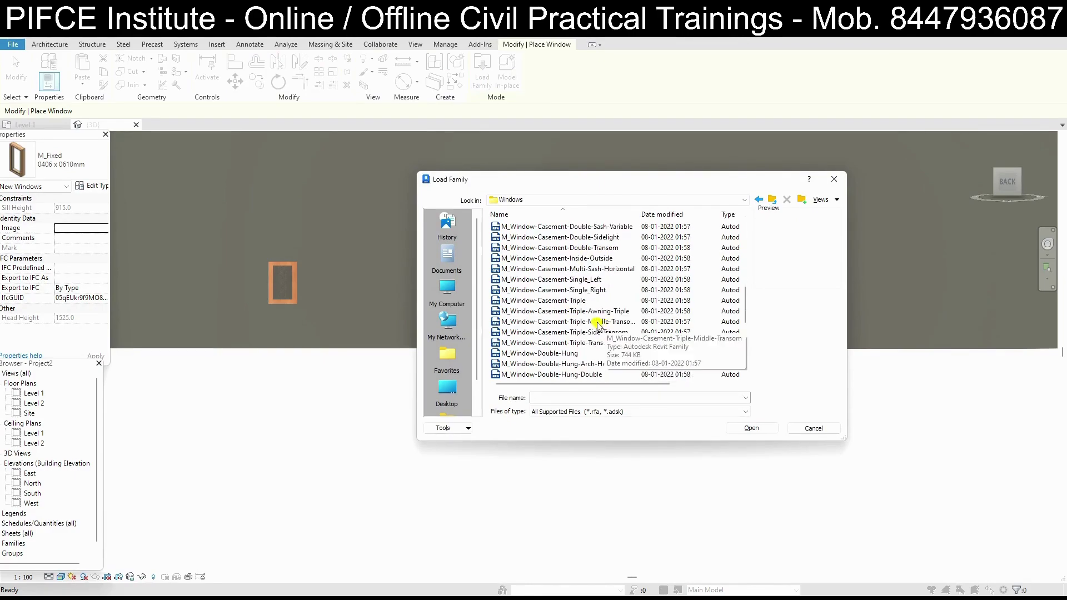
scroll(593, 337, "down", 2)
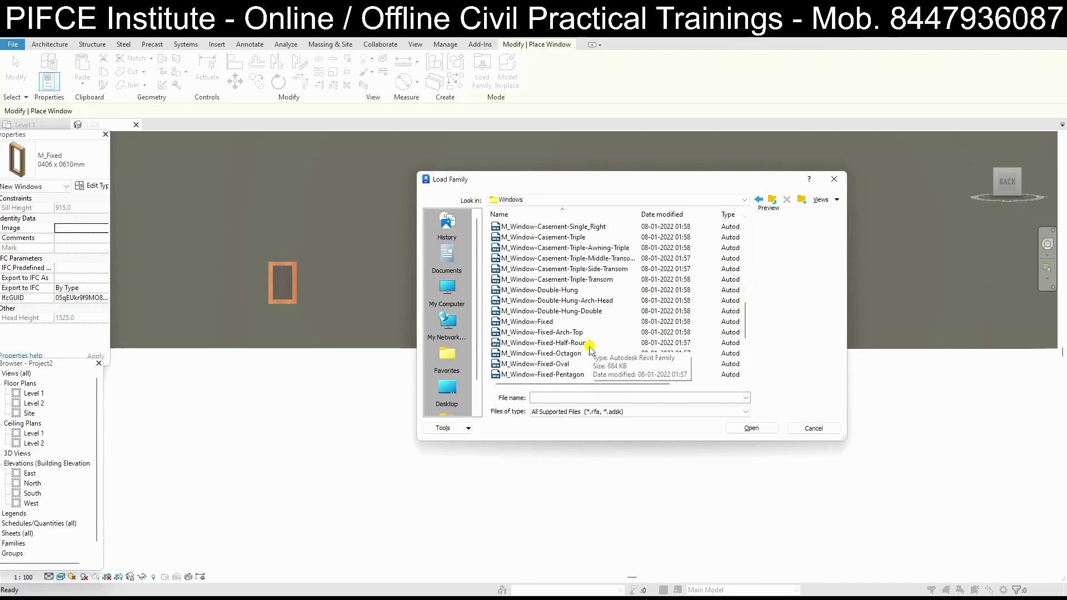
left_click(584, 292)
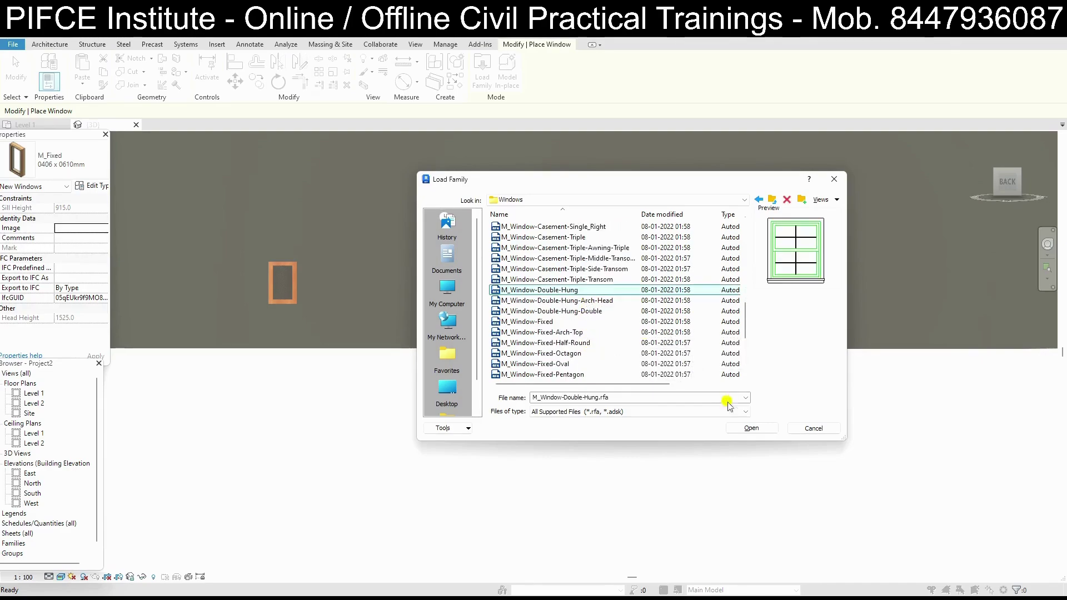
left_click(595, 303)
left_click(595, 279)
left_click(577, 321)
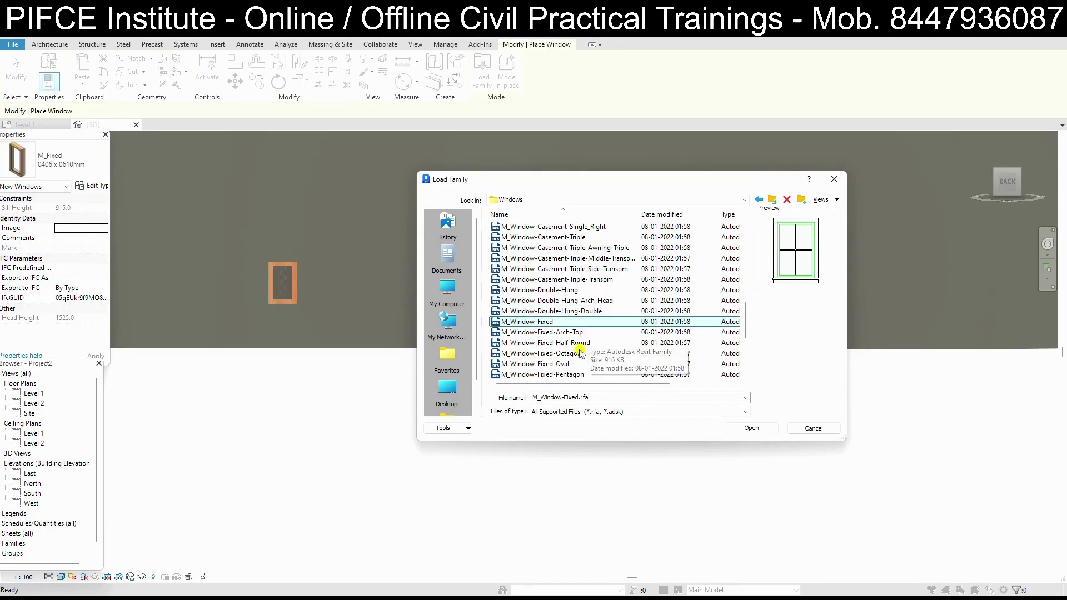
left_click(599, 271)
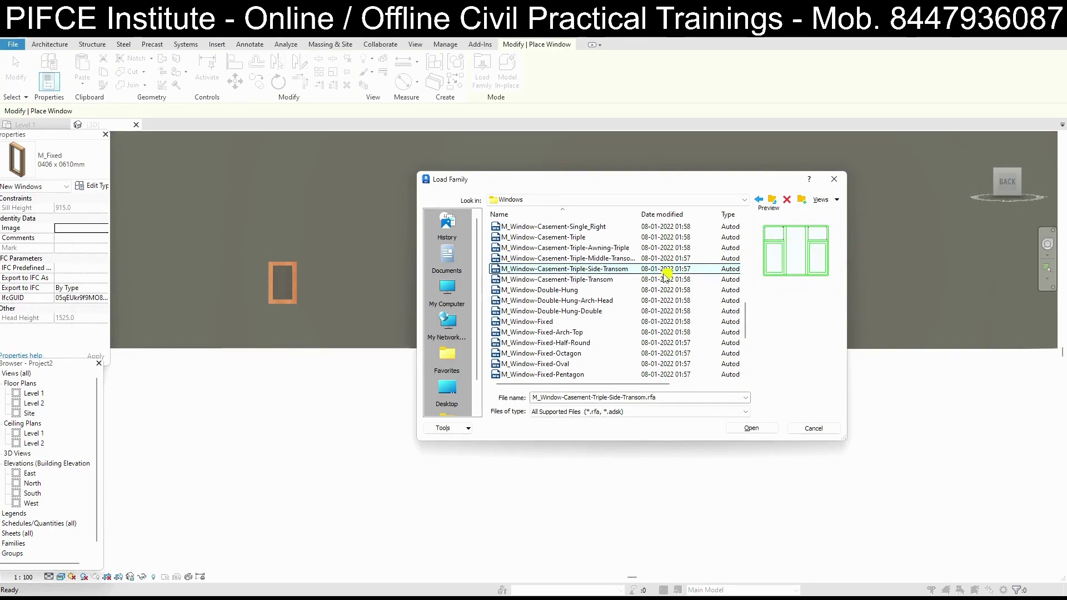
left_click(612, 260)
Load M_Window-Double-Hung-Double and confirm its 1200 x 1100mm type
left_click(583, 279)
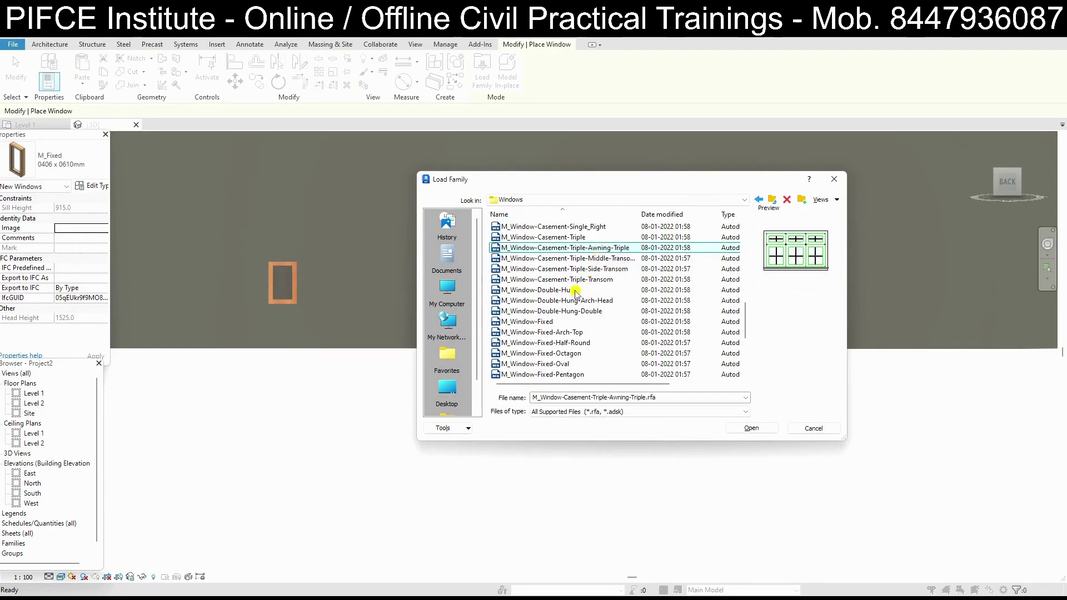
left_click(581, 301)
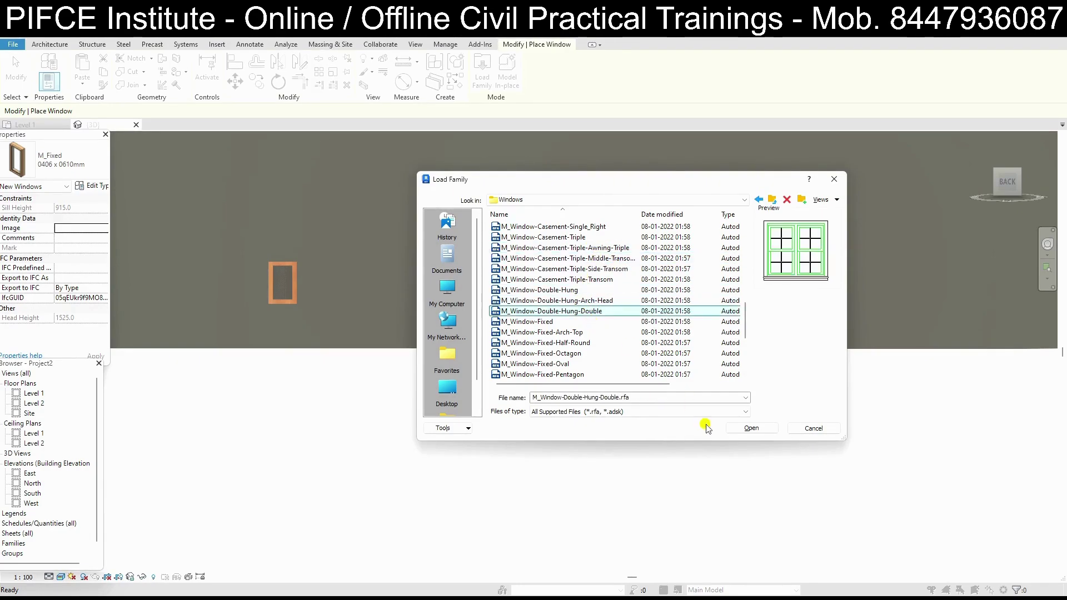
left_click(750, 428)
left_click(600, 374)
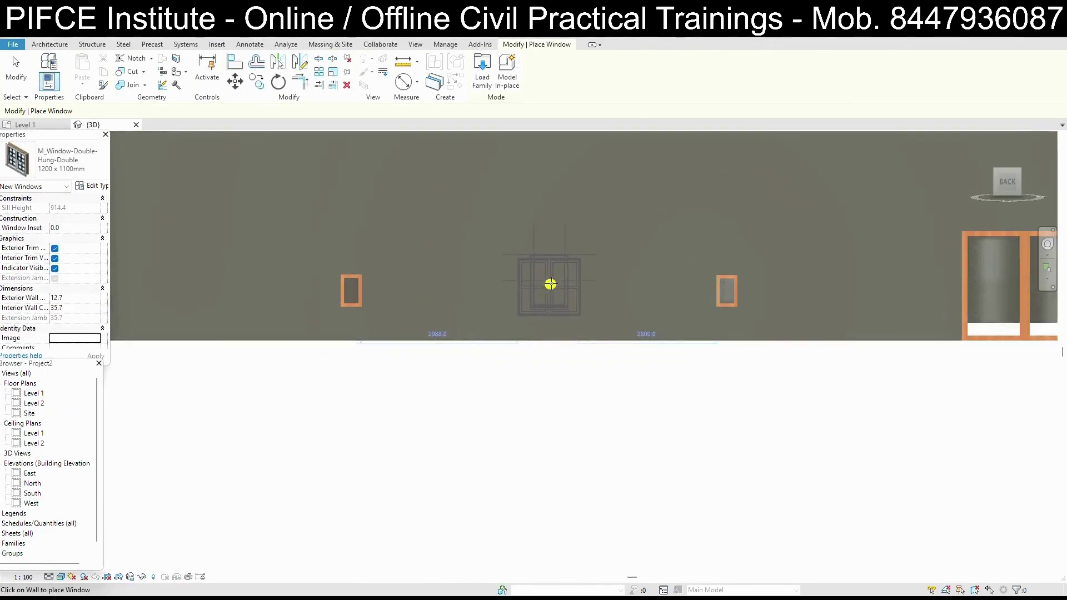
Place the double-hung window between the fixed windows, then open and close its family without saving
left_click(639, 307)
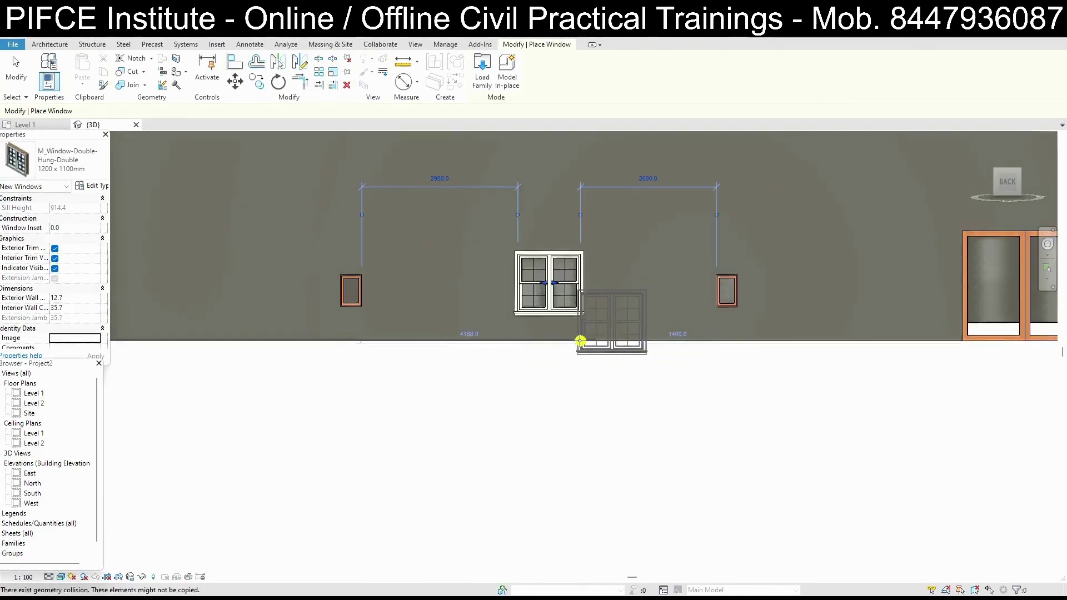
key("Escape")
key("Escape")
double_click(578, 316)
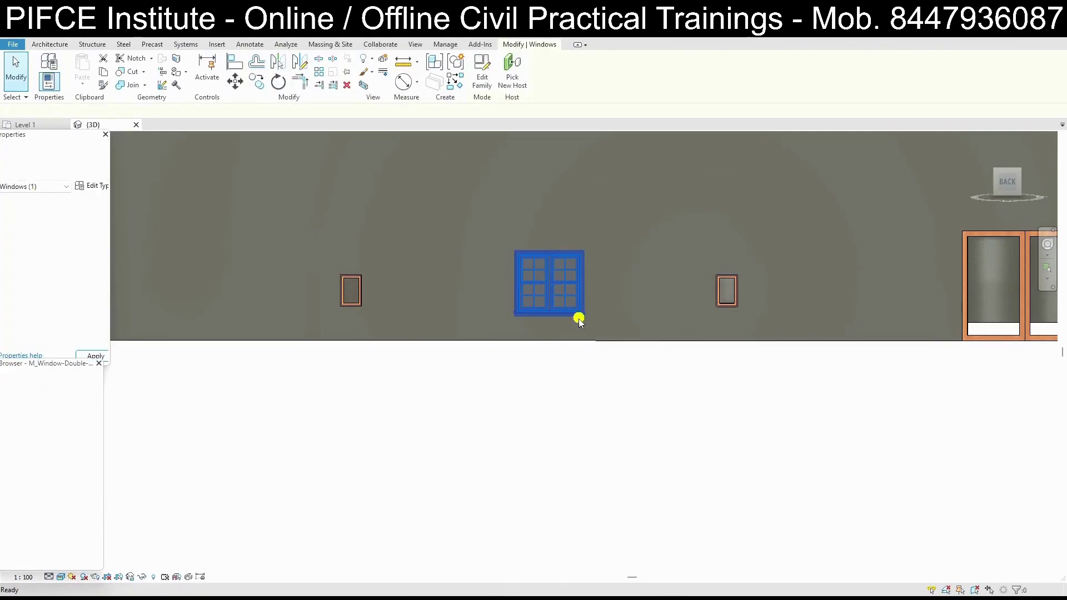
left_click(207, 125)
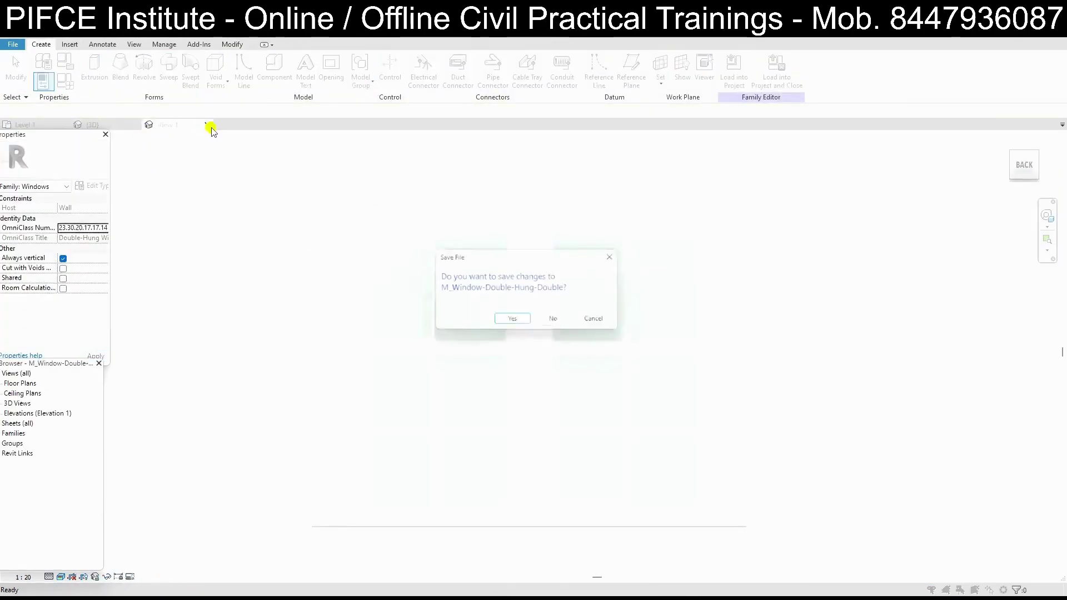
left_click(559, 319)
Select and deselect the new window, then orbit to view the wall at an angle
left_click(577, 317)
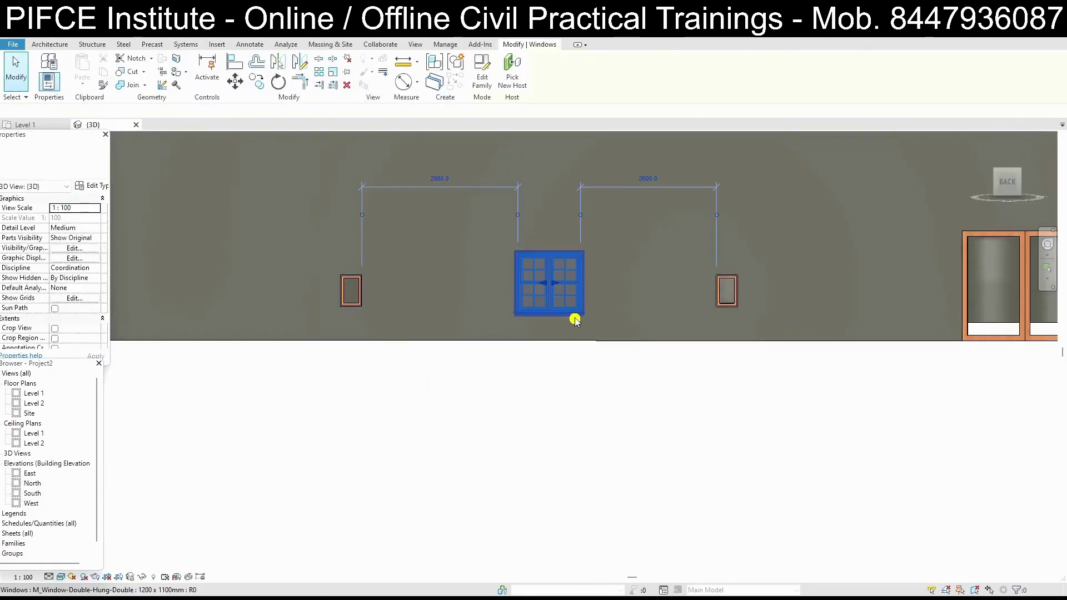
scroll(556, 305, "up", 2)
key("Escape")
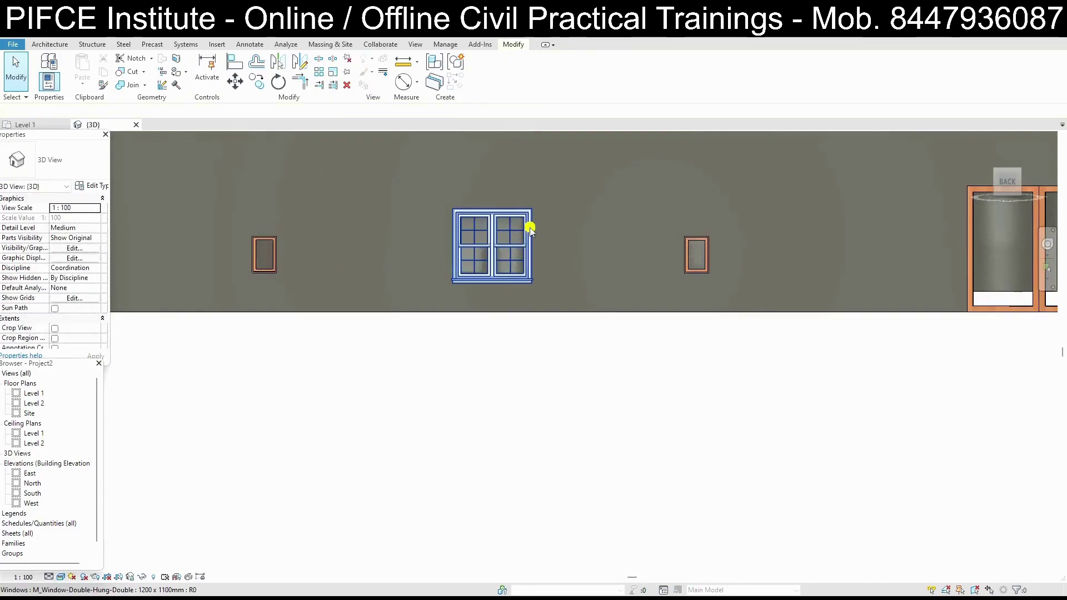
scroll(529, 227, "down", 3)
mouse_move(528, 226)
middle_mouse_down("shift")
mouse_move(691, 268)
mouse_move(586, 350)
mouse_move(422, 255)
middle_mouse_up("shift")
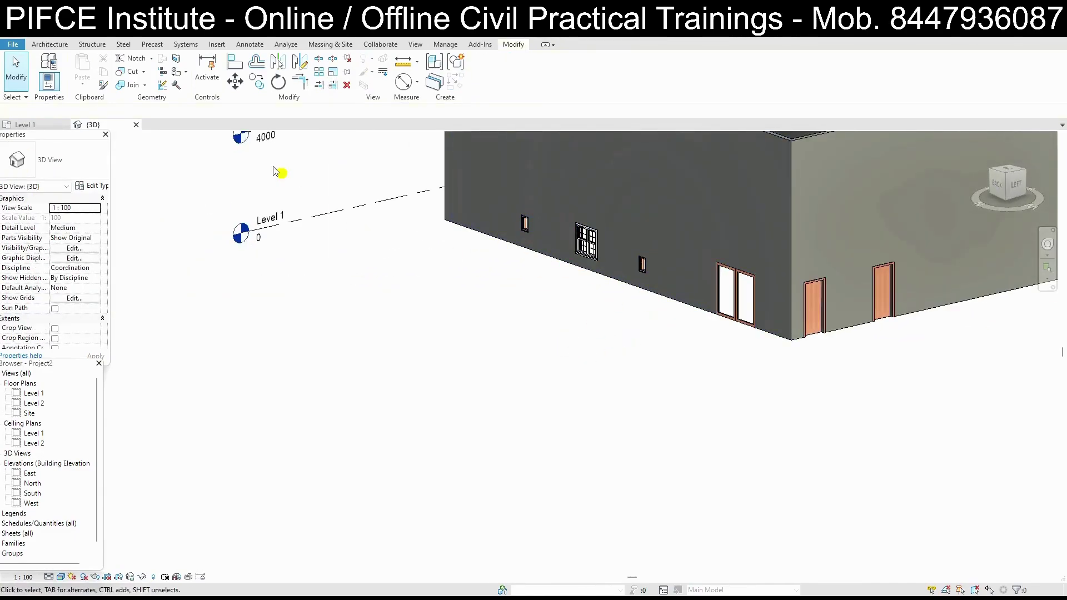
Glance at the Analyze tools, return to Architecture, and close the window library unloaded
left_click(286, 49)
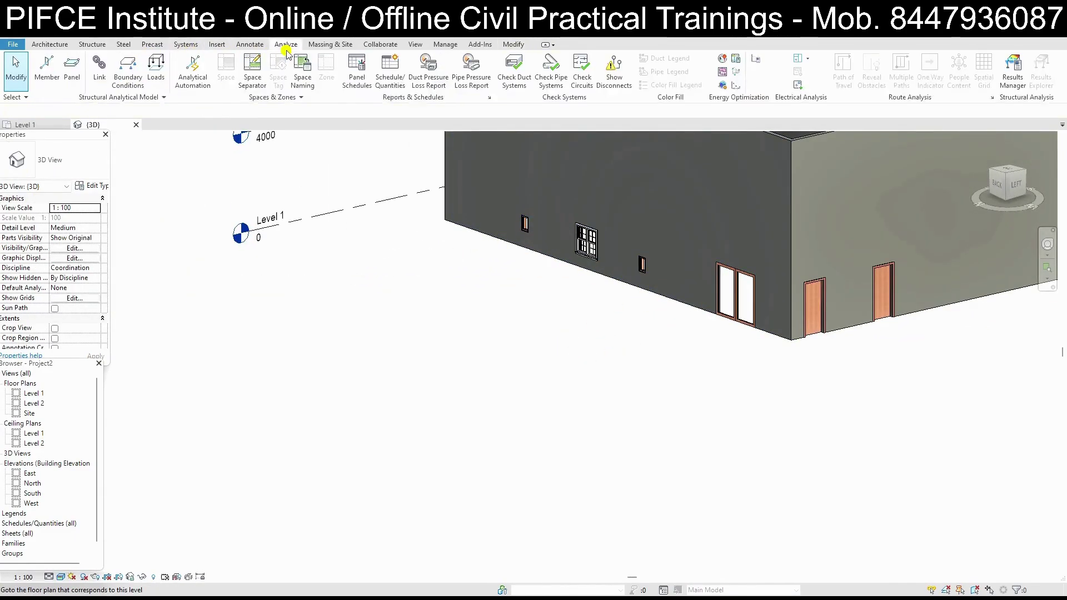
left_click(66, 48)
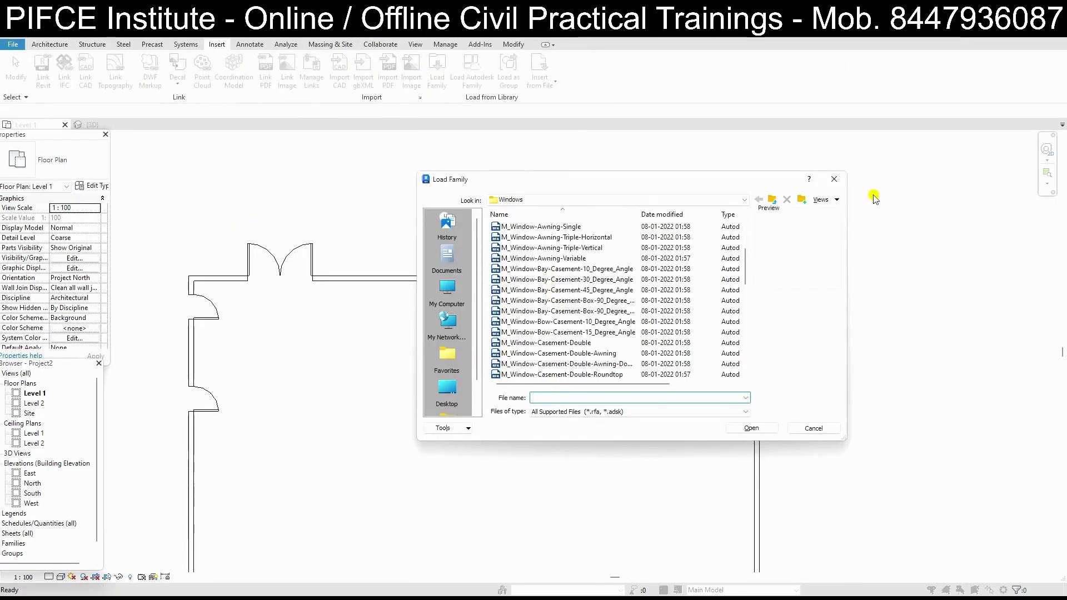
left_click(835, 179)
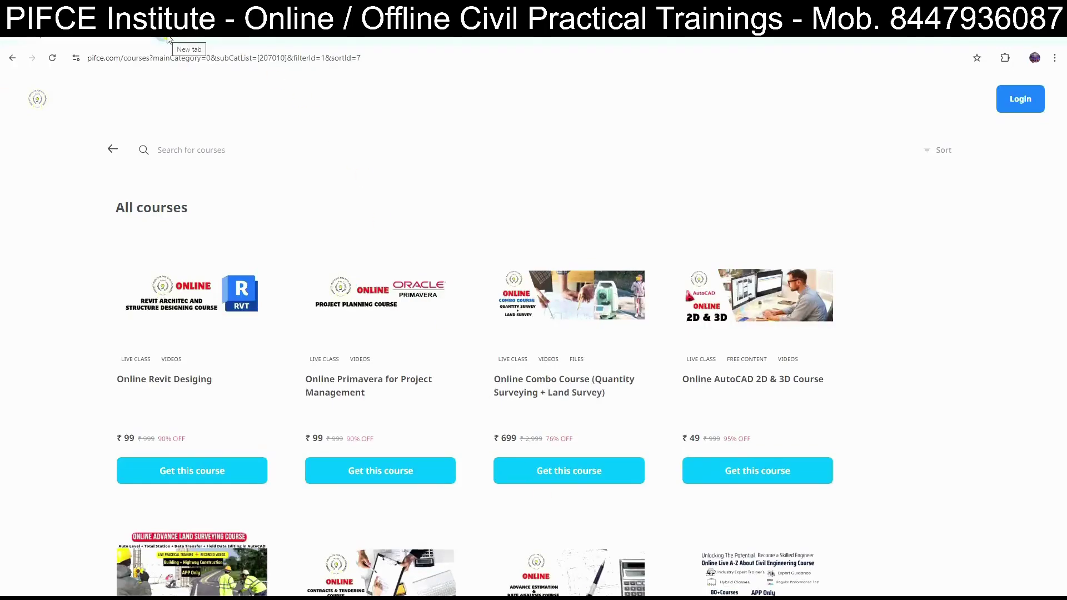
Scroll down through the PIFCE course catalogue in the browser
scroll(539, 205, "down", 4)
scroll(545, 142, "up", 4)
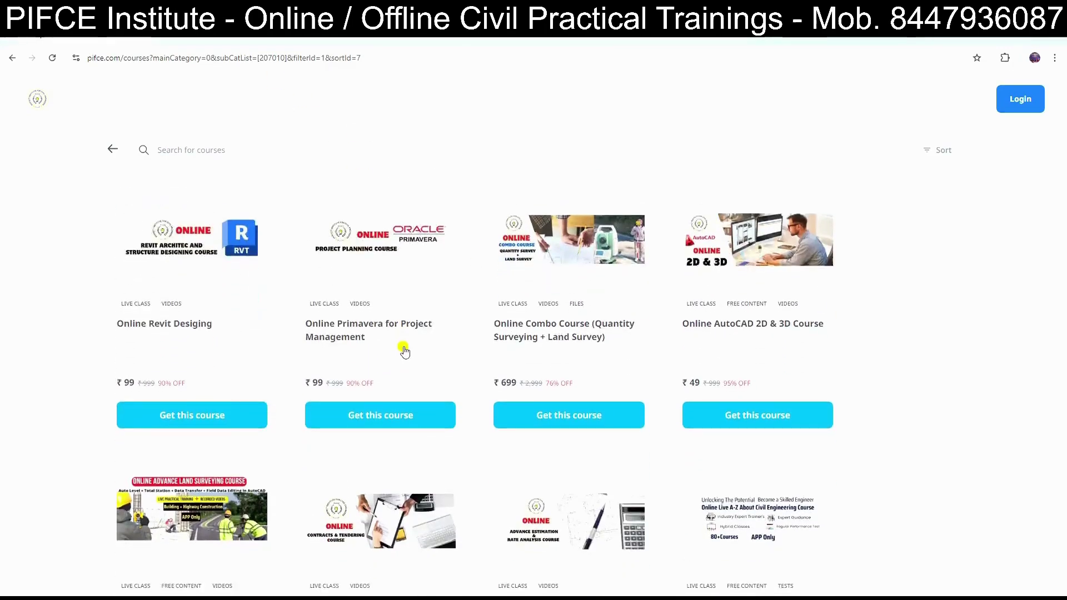
scroll(583, 317, "down", 1)
scroll(750, 297, "down", 2)
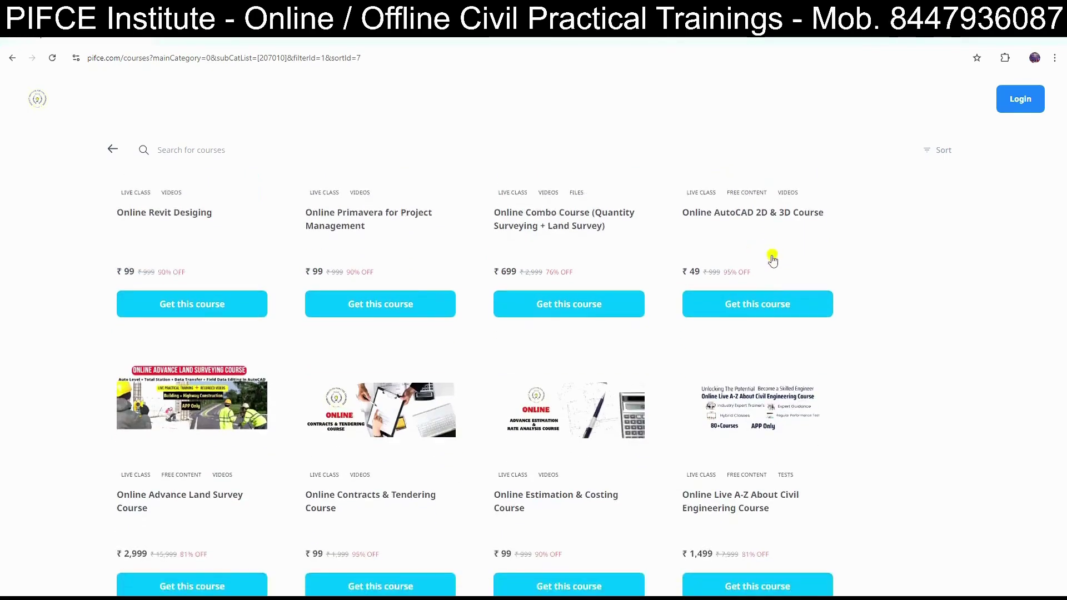
scroll(406, 365, "down", 4)
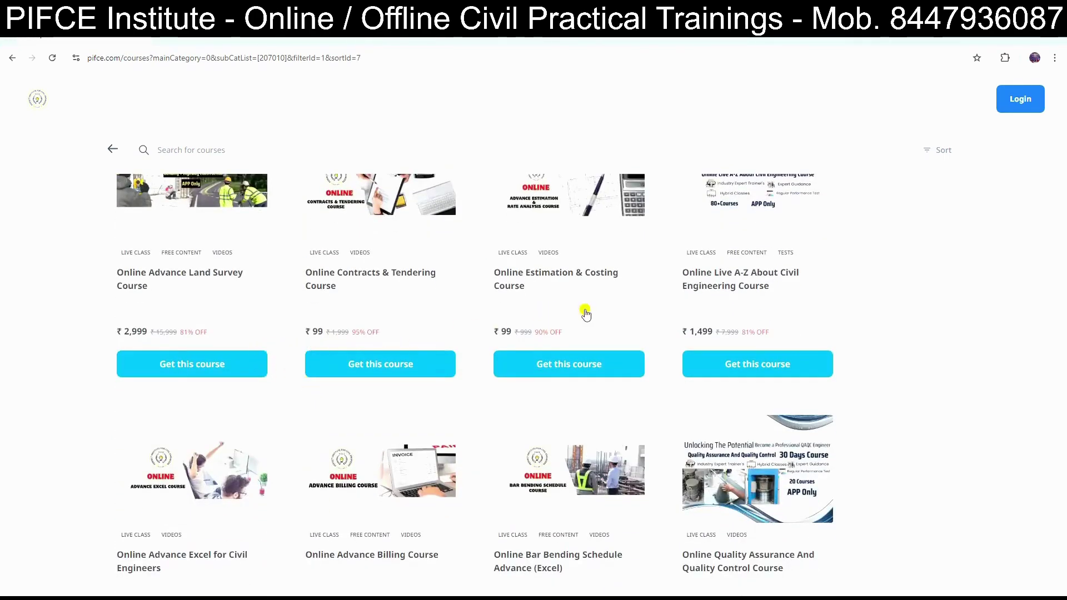
scroll(590, 311, "down", 2)
scroll(389, 333, "down", 1)
scroll(167, 348, "down", 1)
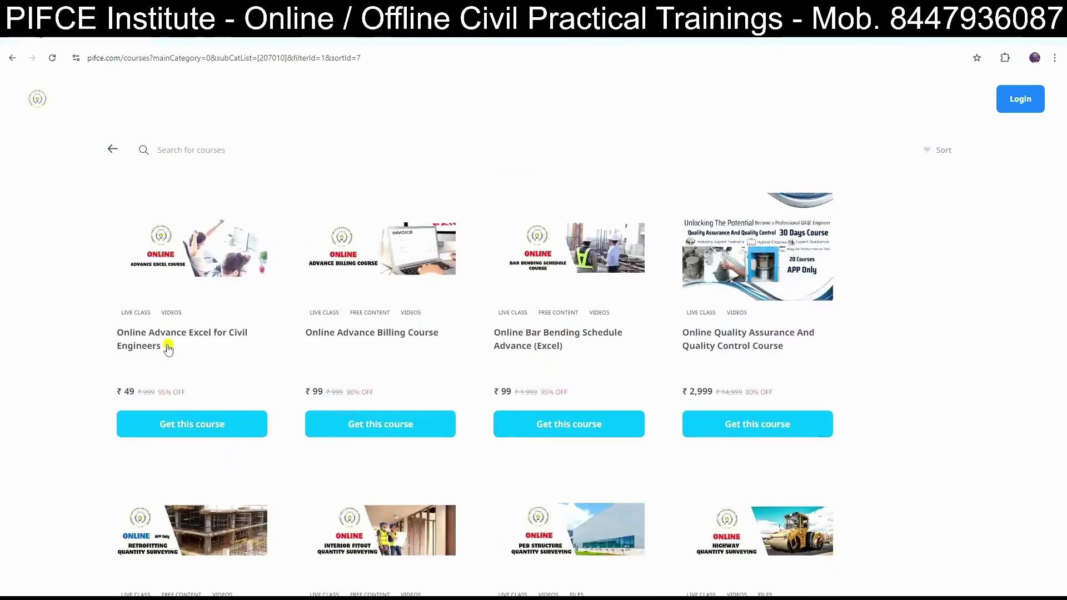
scroll(421, 349, "down", 2)
scroll(421, 349, "down", 2)
scroll(377, 349, "down", 1)
scroll(539, 356, "down", 2)
scroll(539, 357, "down", 10)
Review the course listings once more, then switch back to the Revit model
scroll(539, 356, "up", 4)
scroll(539, 353, "up", 3)
scroll(270, 194, "up", 3)
scroll(683, 438, "down", 2)
scroll(600, 395, "down", 3)
scroll(667, 419, "down", 6)
scroll(630, 487, "down", 3)
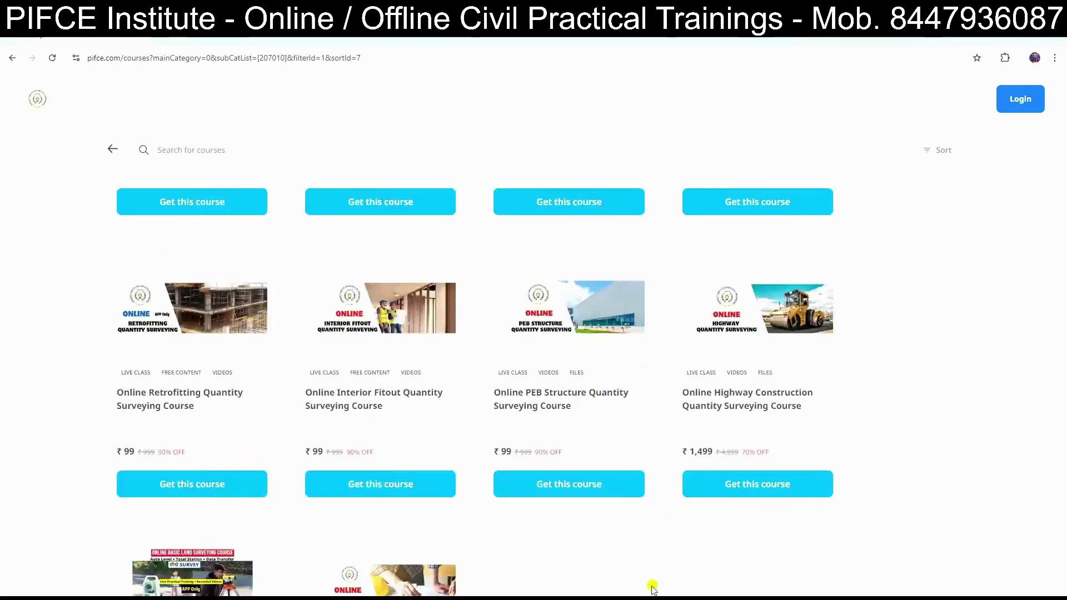
left_click(656, 553)
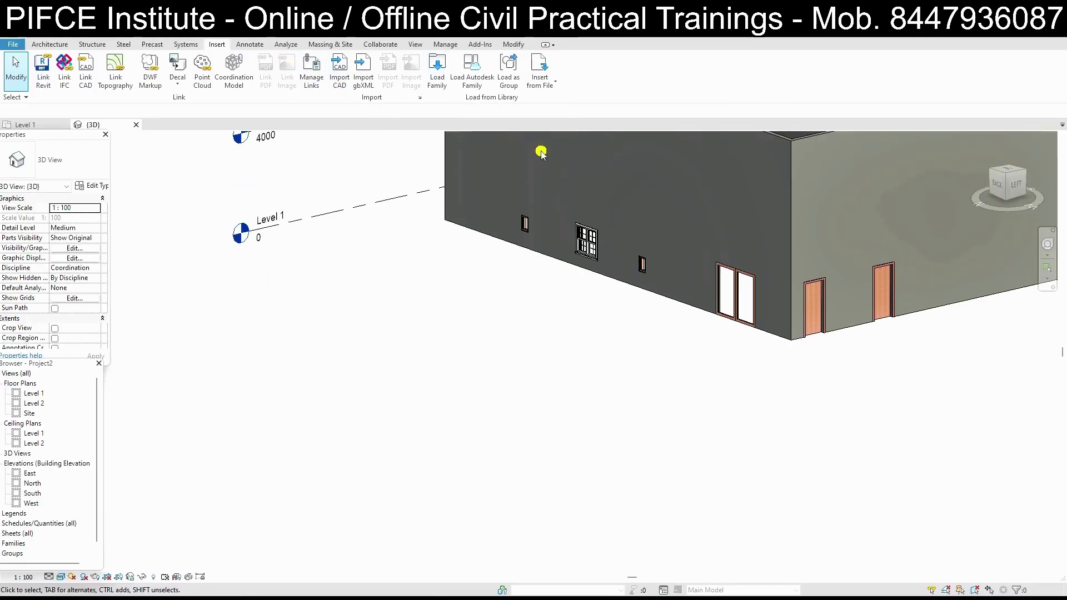
Open the Level 1 floor plan centred on the building, dismissing the family loader
double_click(33, 393)
middle_click_drag(559, 295, 582, 332)
scroll(583, 331, "up", 2)
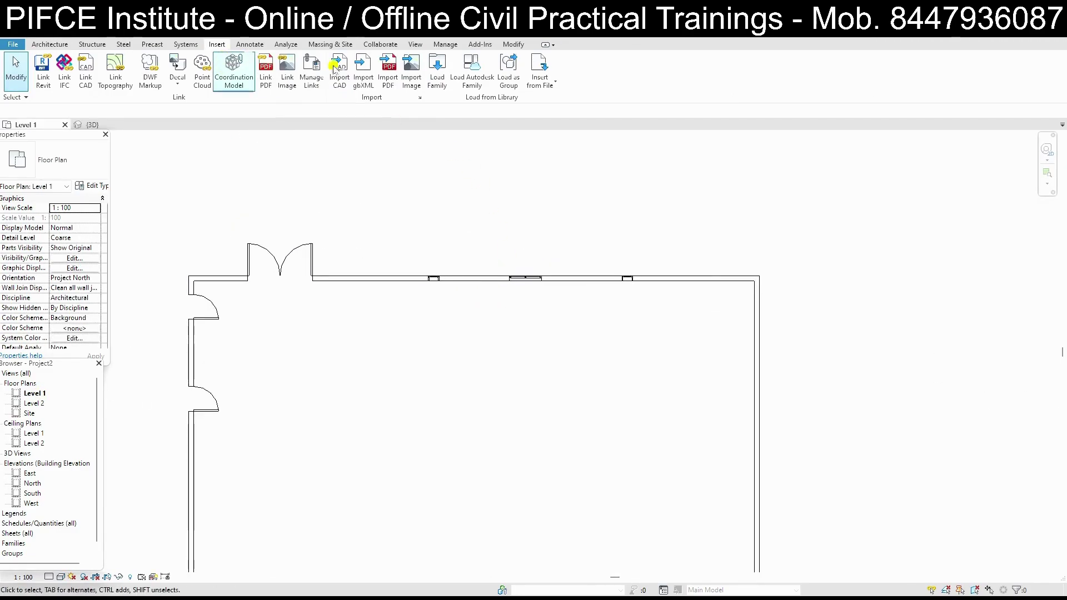
left_click(443, 90)
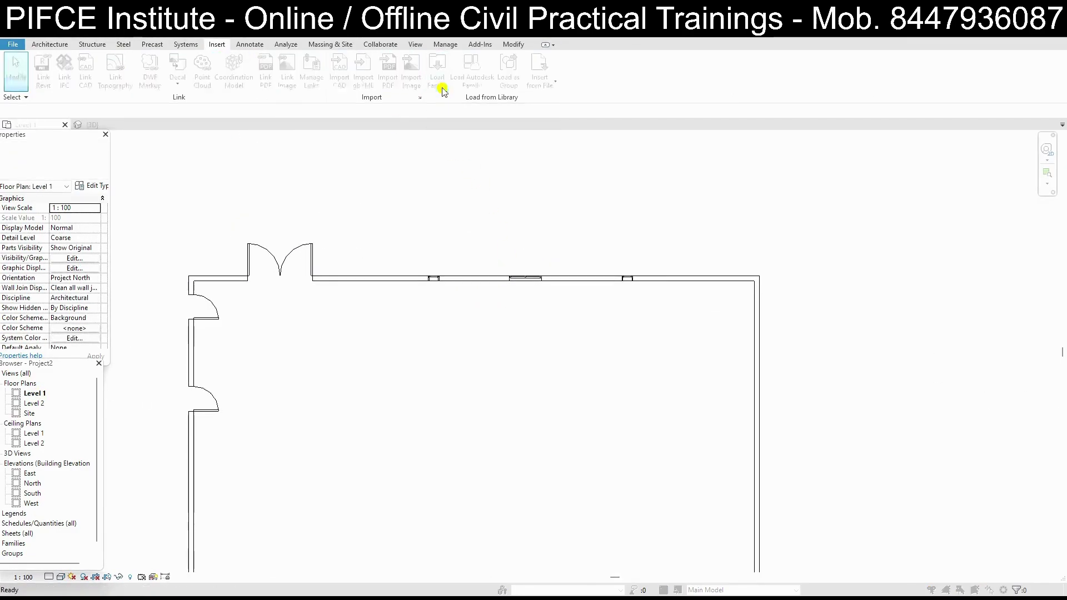
scroll(550, 296, "down", 4)
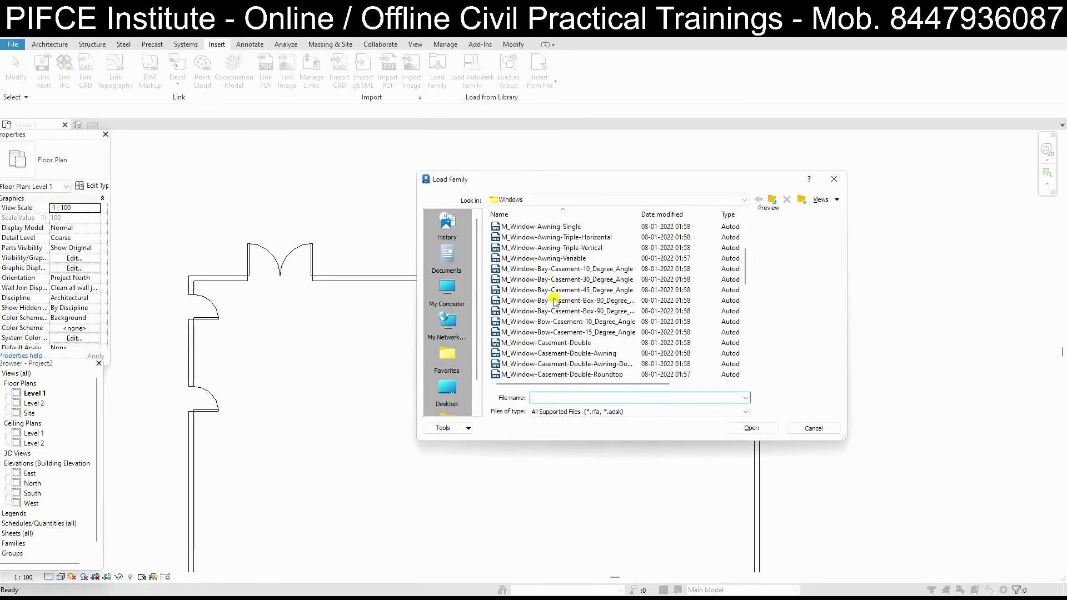
left_click(834, 179)
Place an M_Desk 1525 x 762mm component near the room's top-left doors
left_click(50, 44)
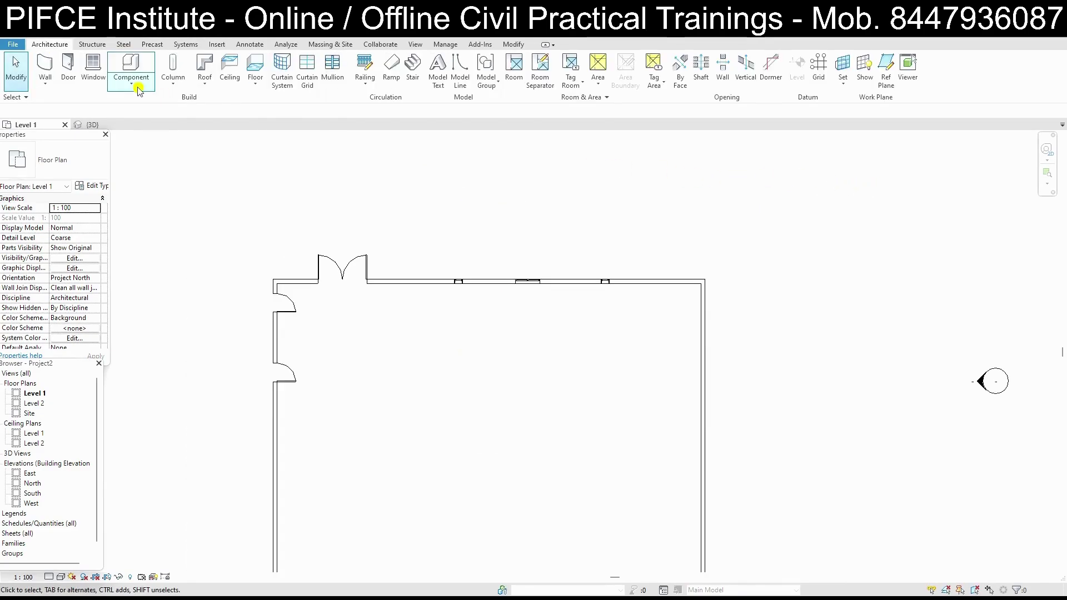
left_click(137, 86)
left_click(158, 110)
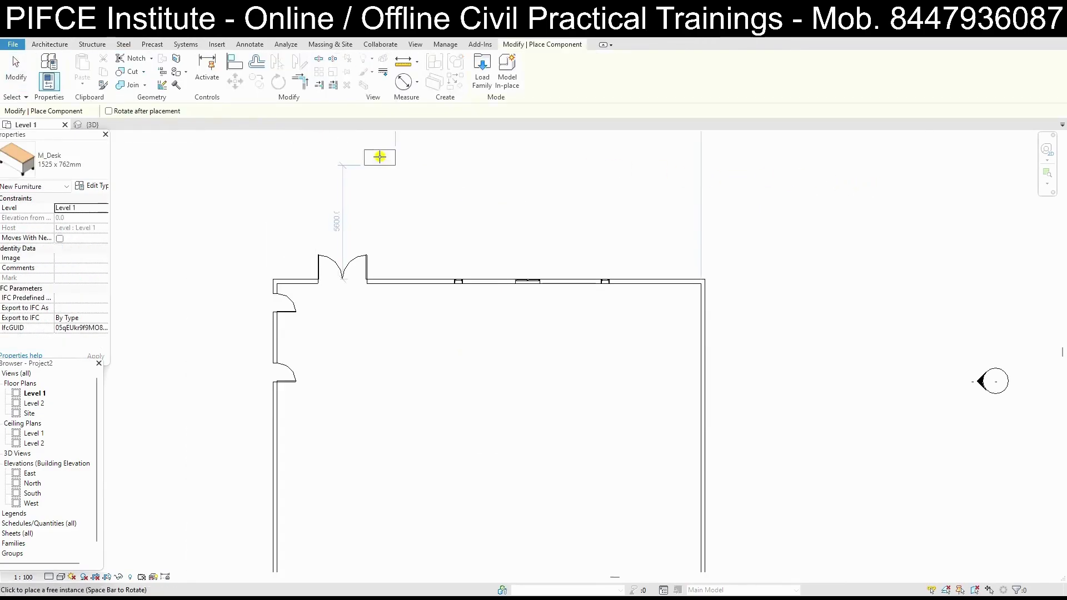
left_click(62, 44)
left_click(131, 83)
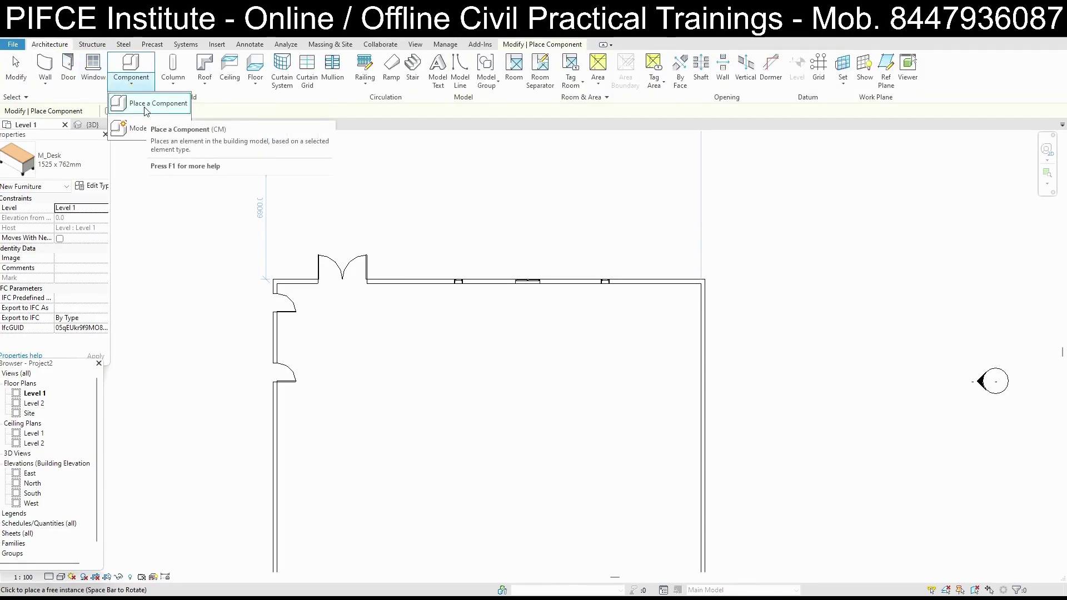
left_click(146, 110)
scroll(389, 330, "up", 2)
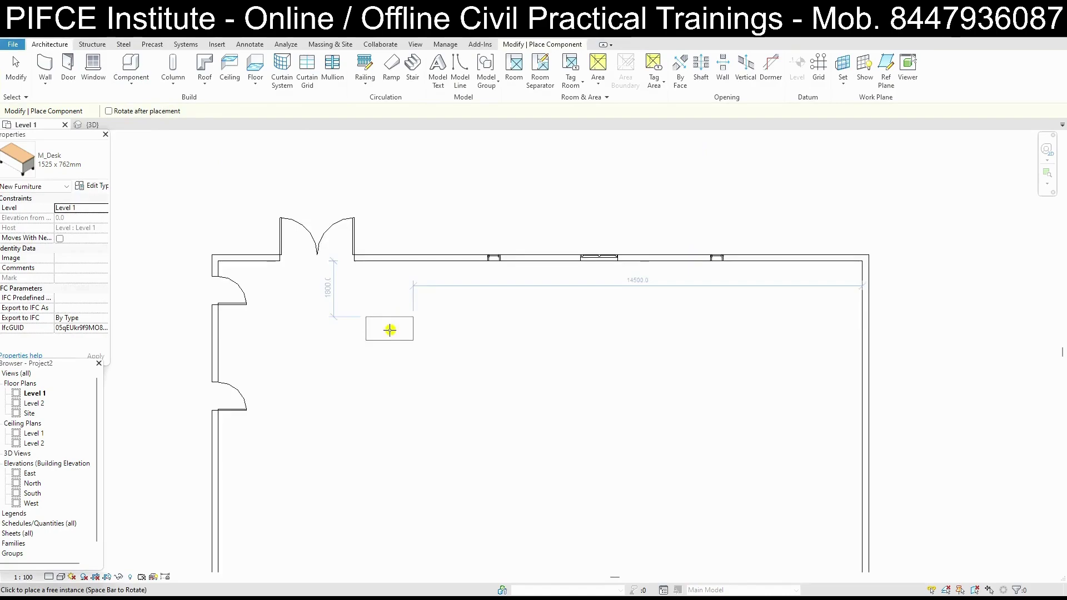
scroll(389, 330, "up", 2)
left_click(390, 328)
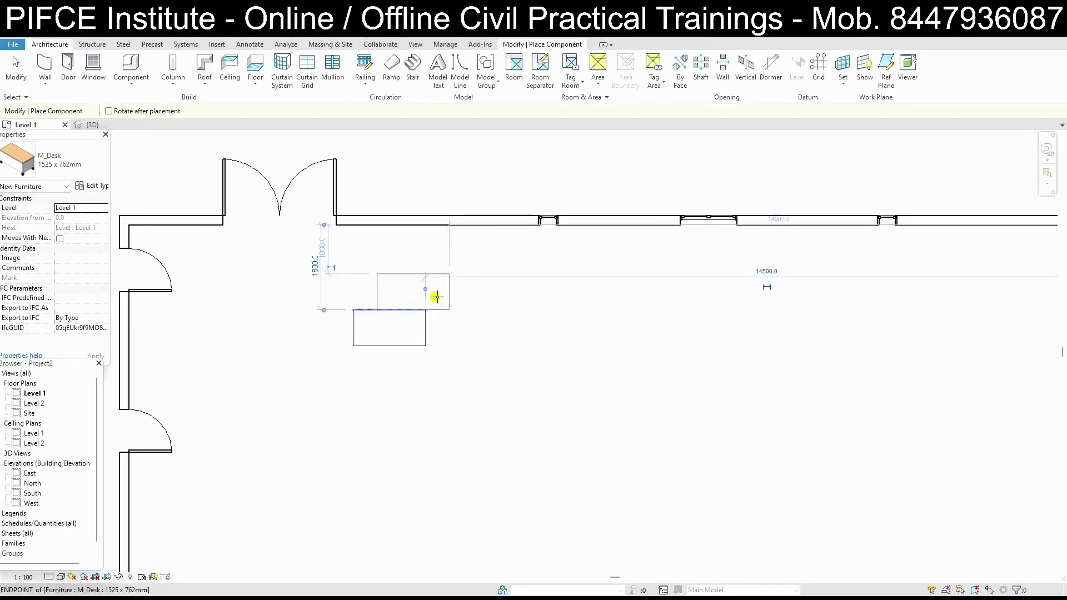
key("Escape")
key("Escape")
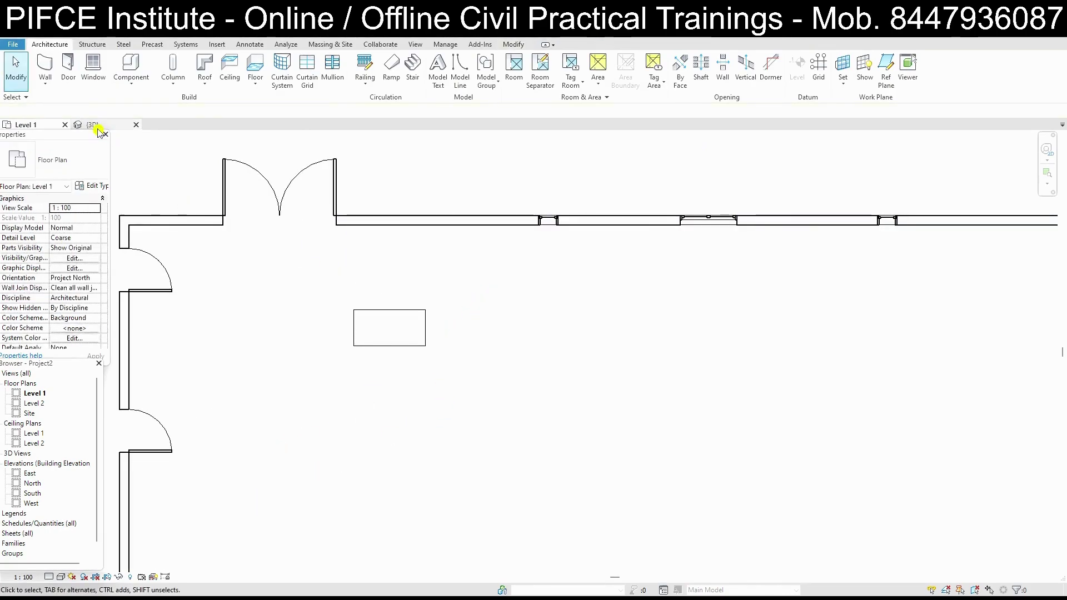
Orbit the 3D view to look down into the room at the desk
left_click(98, 127)
mouse_move(674, 247)
middle_mouse_down("shift")
mouse_move(640, 288)
mouse_move(693, 233)
mouse_move(611, 388)
mouse_move(409, 461)
middle_mouse_up("shift")
scroll(539, 334, "up", 5)
mouse_move(539, 333)
middle_mouse_down("shift")
mouse_move(498, 243)
mouse_move(527, 295)
mouse_move(610, 342)
middle_mouse_up("shift")
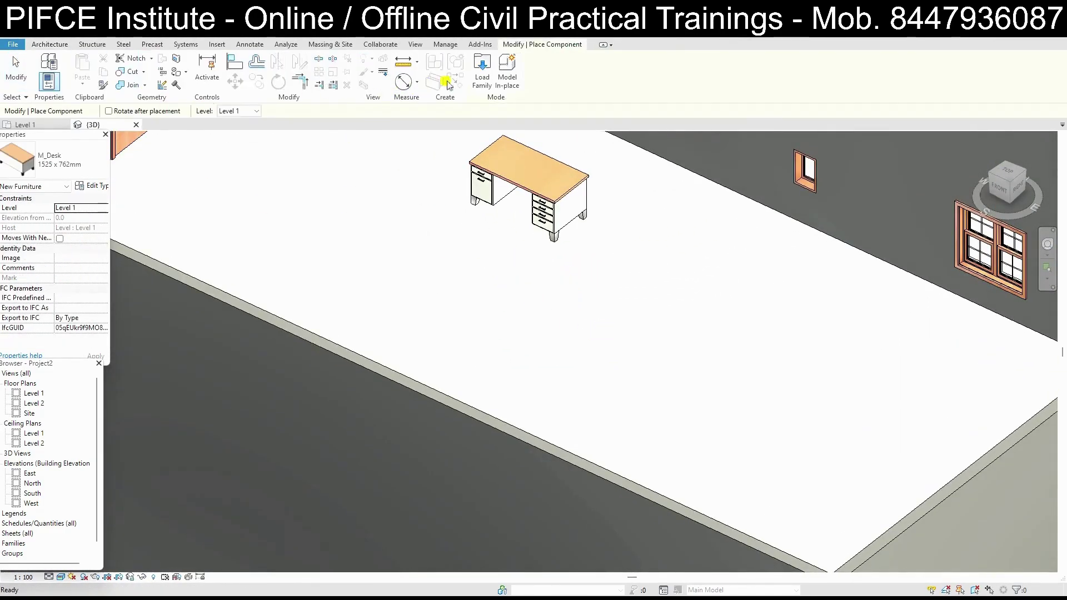
Go up to the main family library and scroll to find the Furniture folder
left_click(483, 71)
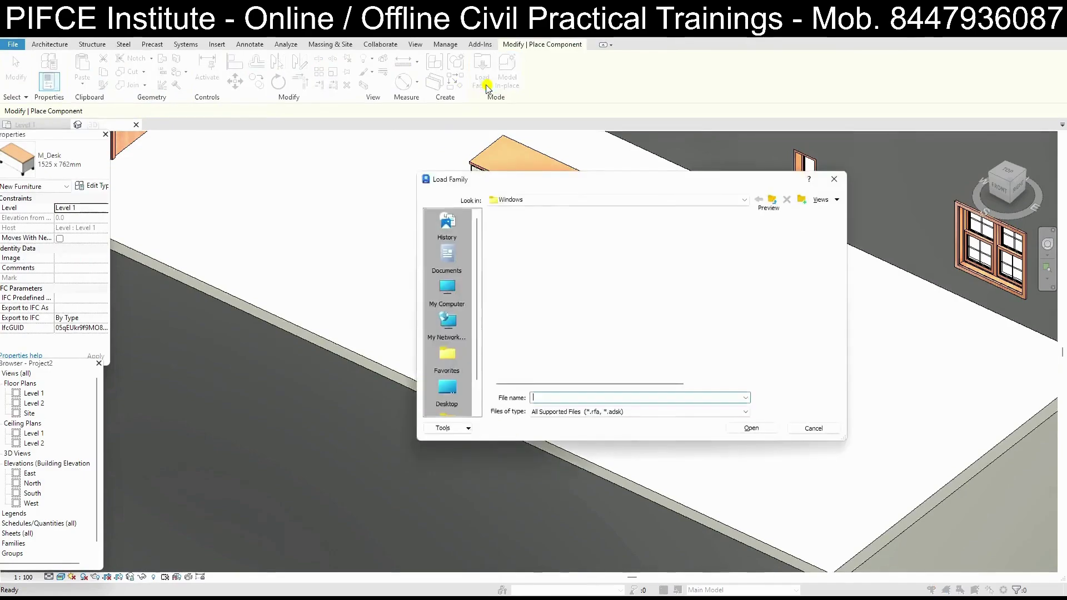
left_click(760, 204)
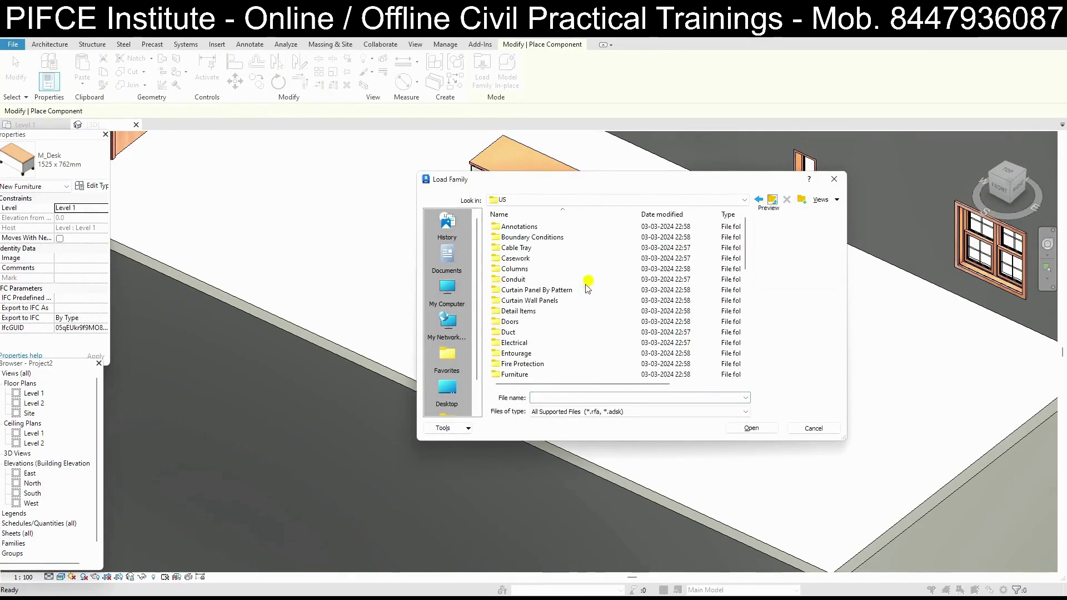
scroll(544, 337, "down", 2)
scroll(544, 333, "down", 2)
scroll(542, 331, "up", 3)
scroll(540, 325, "up", 1)
scroll(538, 324, "down", 1)
scroll(538, 324, "down", 1)
scroll(538, 323, "down", 1)
scroll(538, 323, "down", 2)
Load the M_Bed-Hospital family from Furniture > Beds
scroll(537, 323, "down", 1)
scroll(538, 324, "up", 7)
double_click(520, 311)
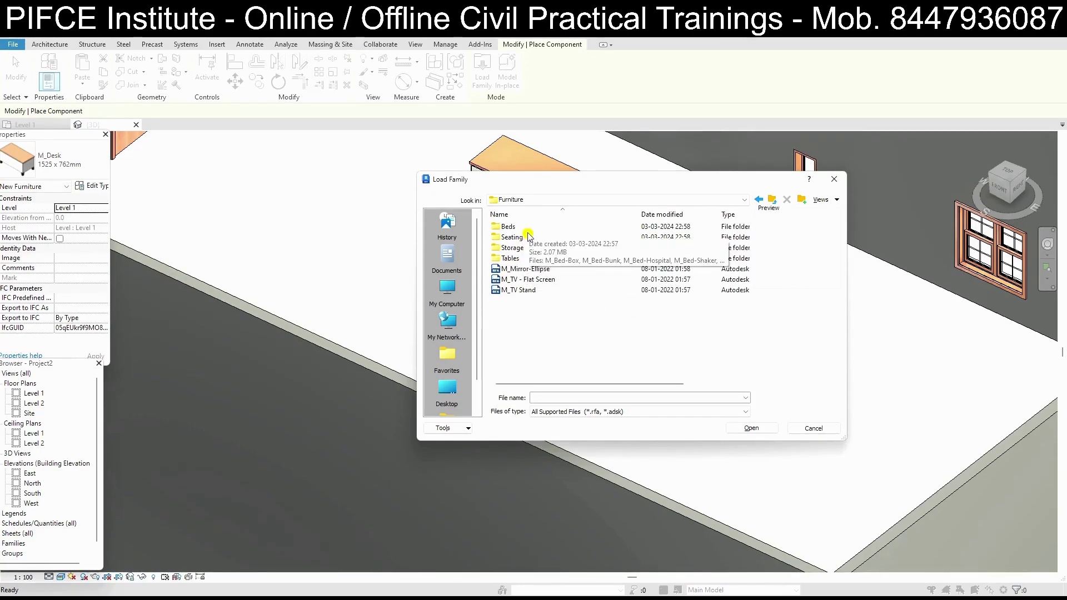
double_click(528, 228)
double_click(539, 247)
Place three hospital beds in a row next to the desk
left_click(625, 277)
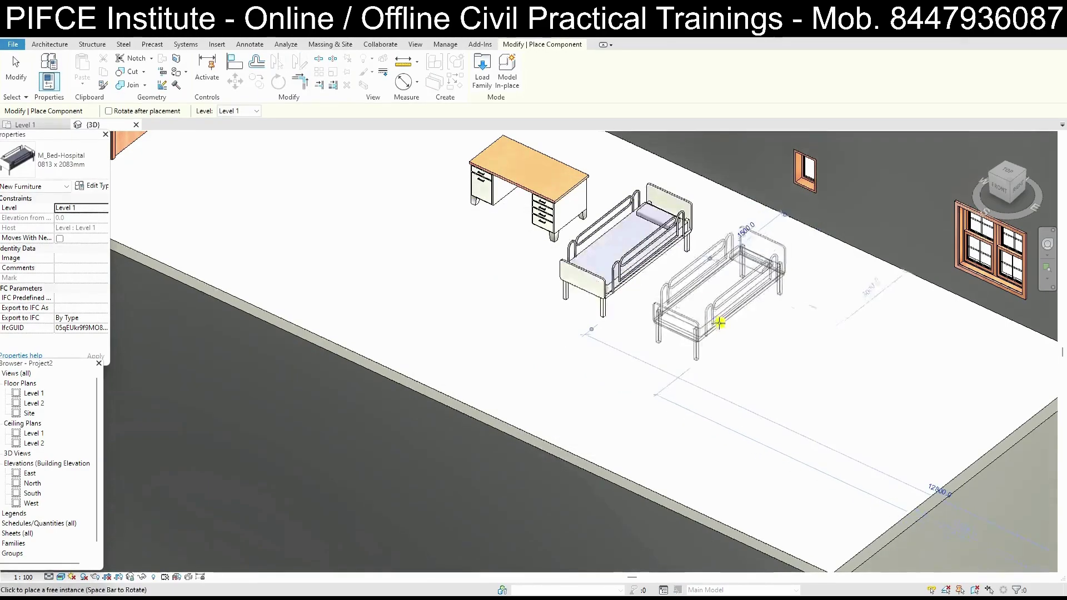
left_click(731, 351)
left_click(852, 386)
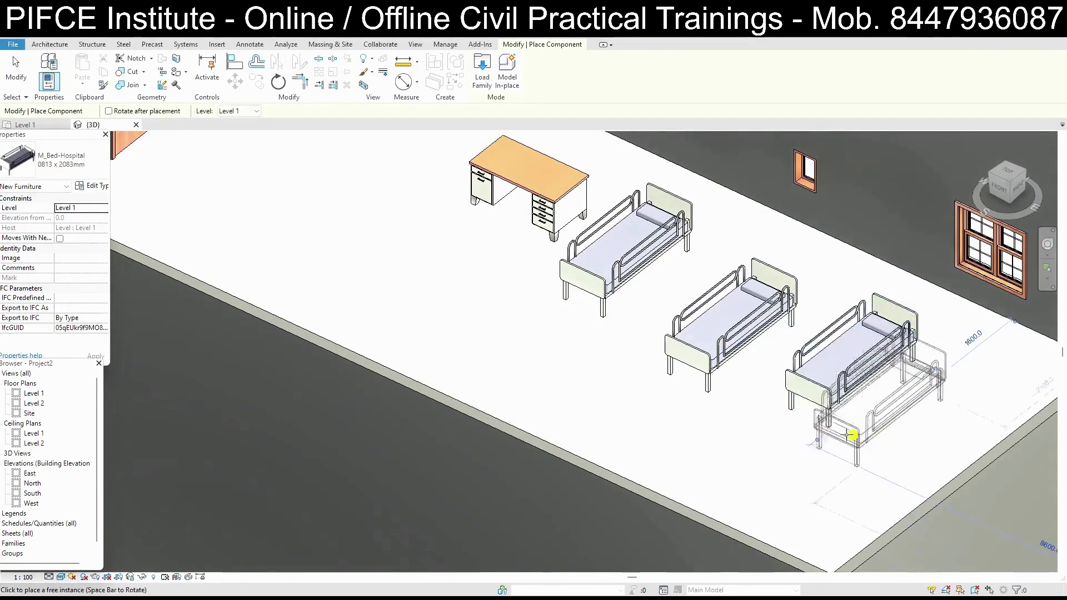
Load M_Bed-Standard and place two double beds left of and in front of the desk
left_click(481, 70)
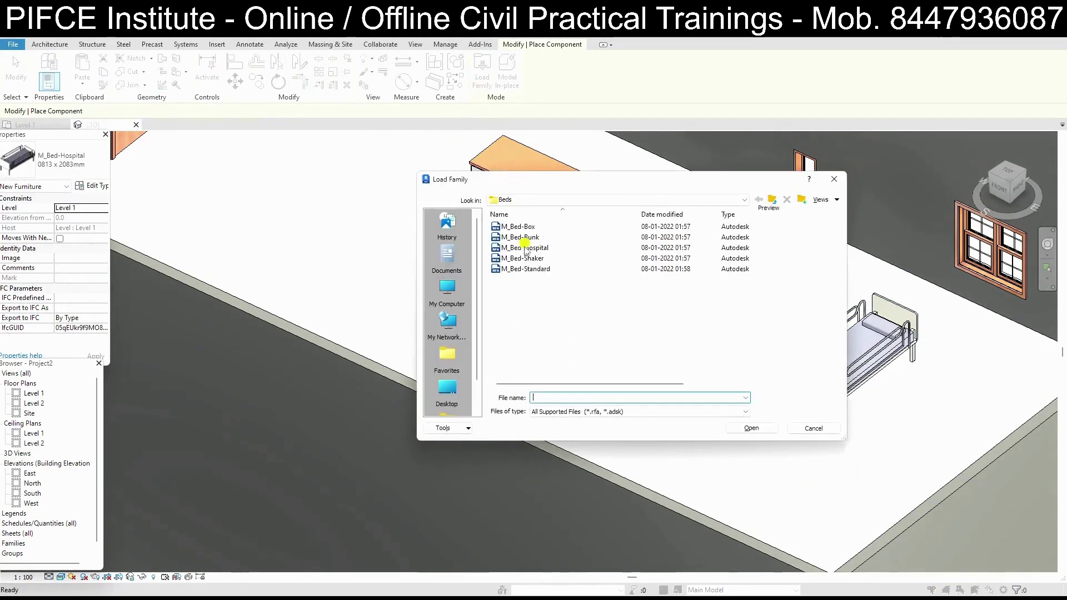
left_click(533, 269)
left_click(751, 429)
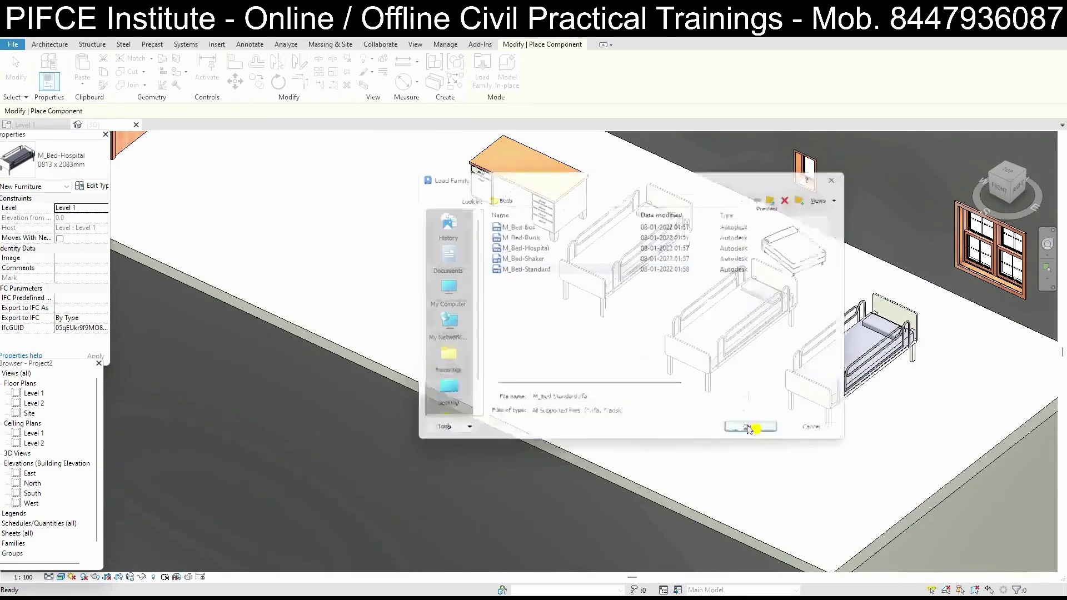
left_click(343, 224)
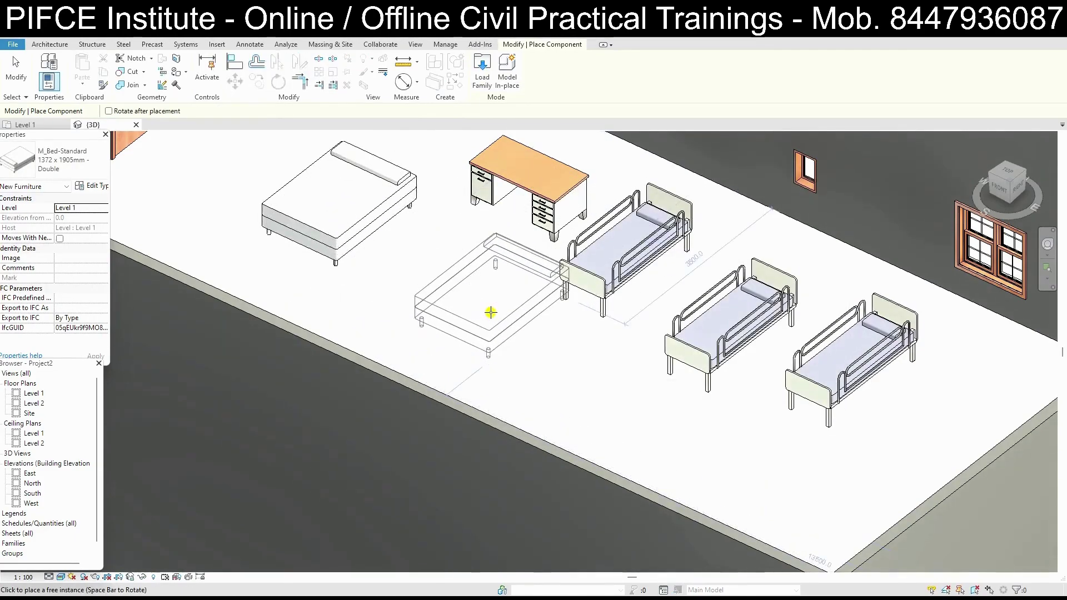
left_click(489, 310)
key("Escape")
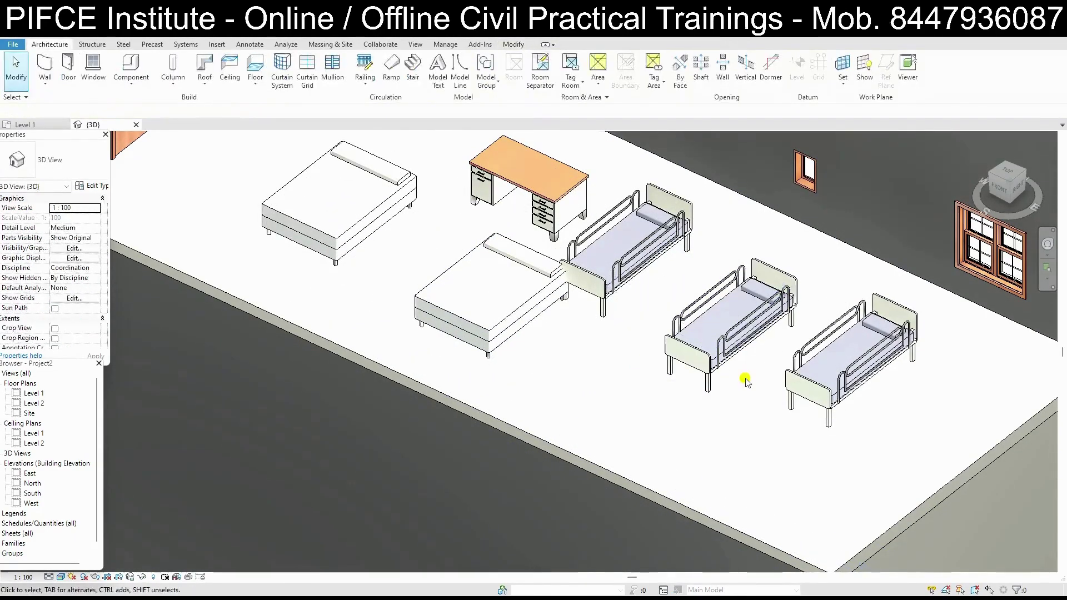
scroll(749, 374, "down", 5)
scroll(752, 372, "up", 3)
scroll(745, 356, "up", 3)
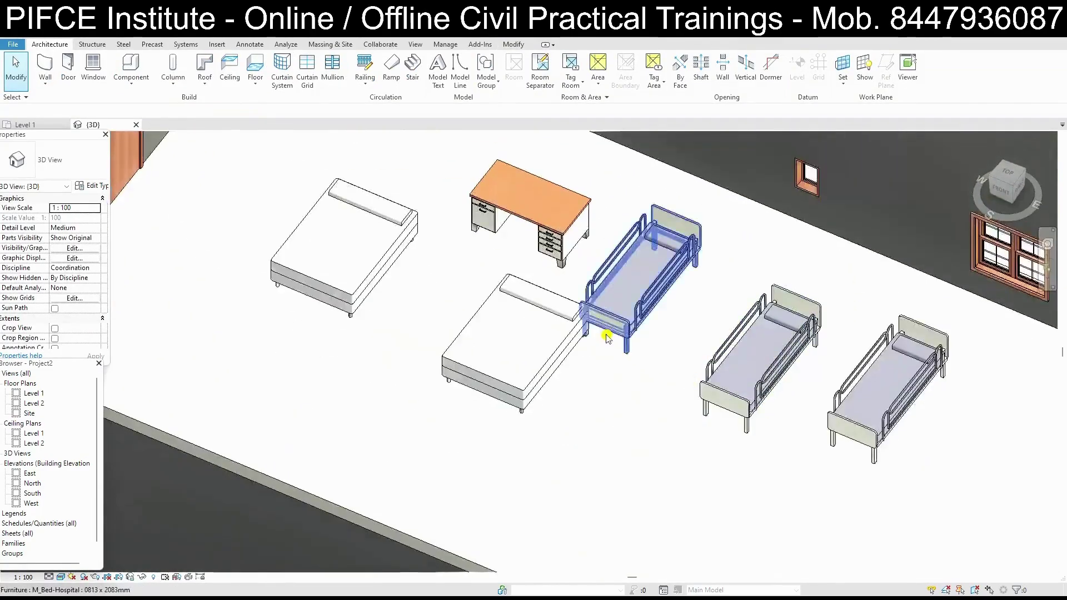
scroll(742, 345, "up", 2)
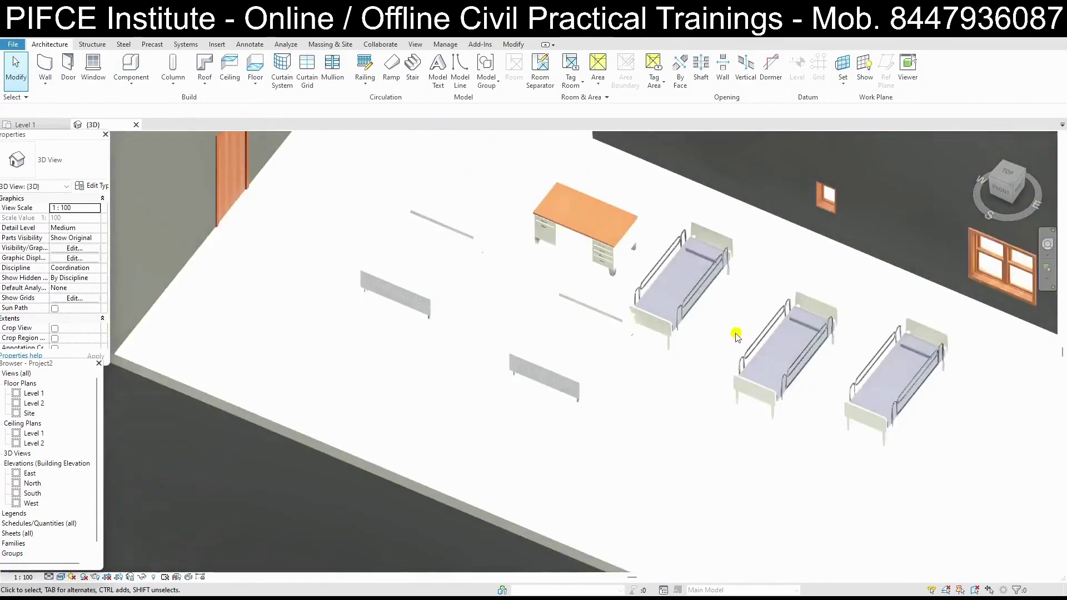
scroll(742, 340, "down", 3)
scroll(738, 345, "down", 2)
scroll(738, 345, "up", 1)
mouse_move(738, 345)
middle_mouse_down()
mouse_move(687, 372)
mouse_move(623, 364)
middle_mouse_up()
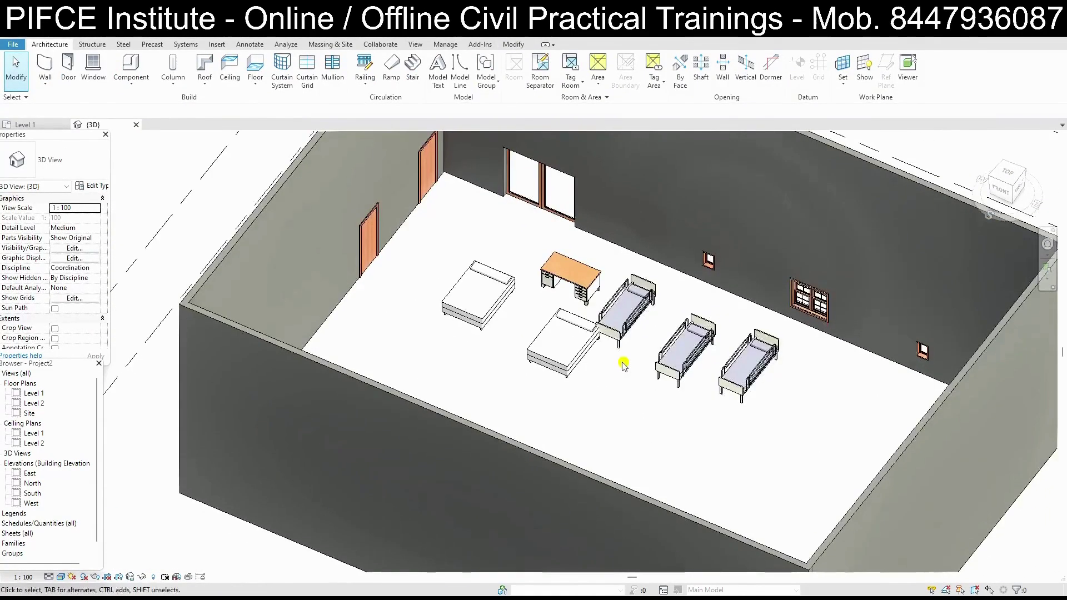